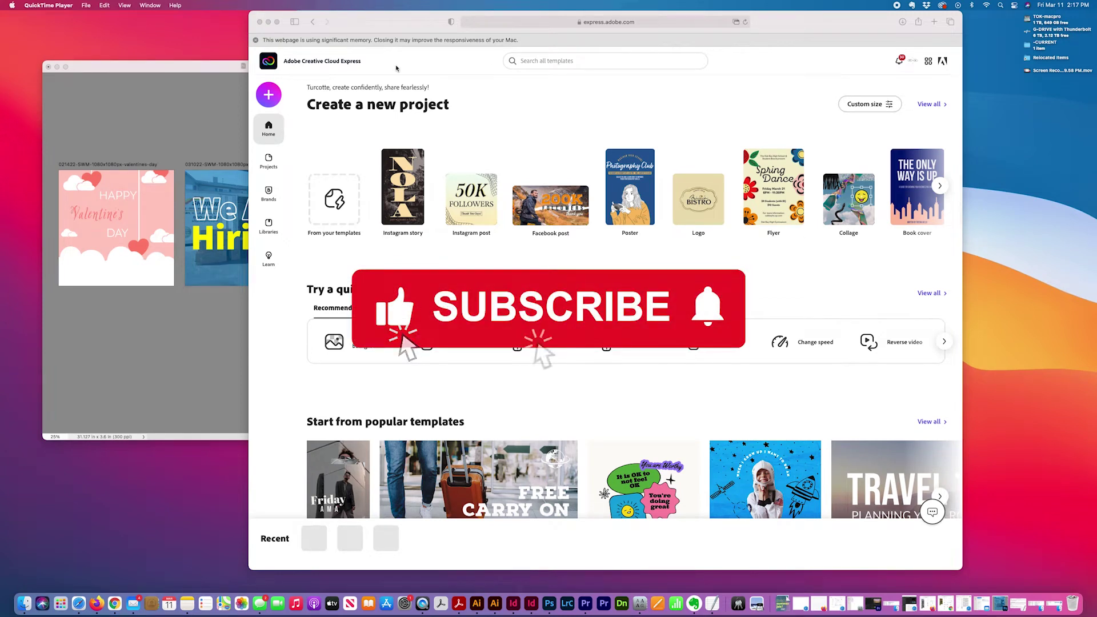
- Browse the Home page template categories, scrolling across and down the page
left_click_drag(847, 22, 821, 22)
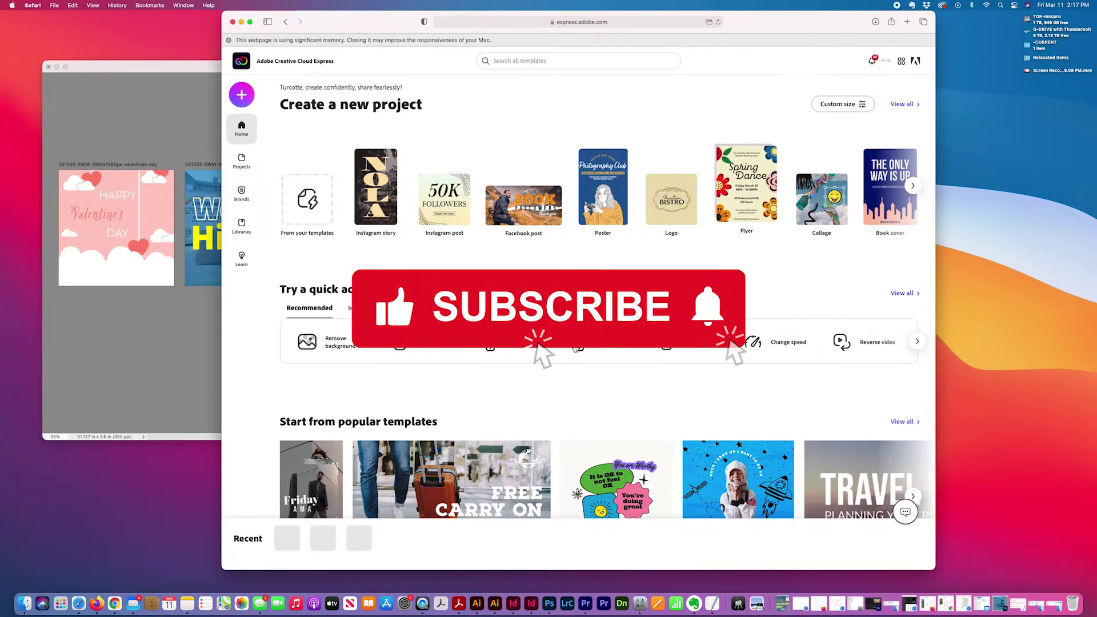
scroll(672, 355, "right", 1)
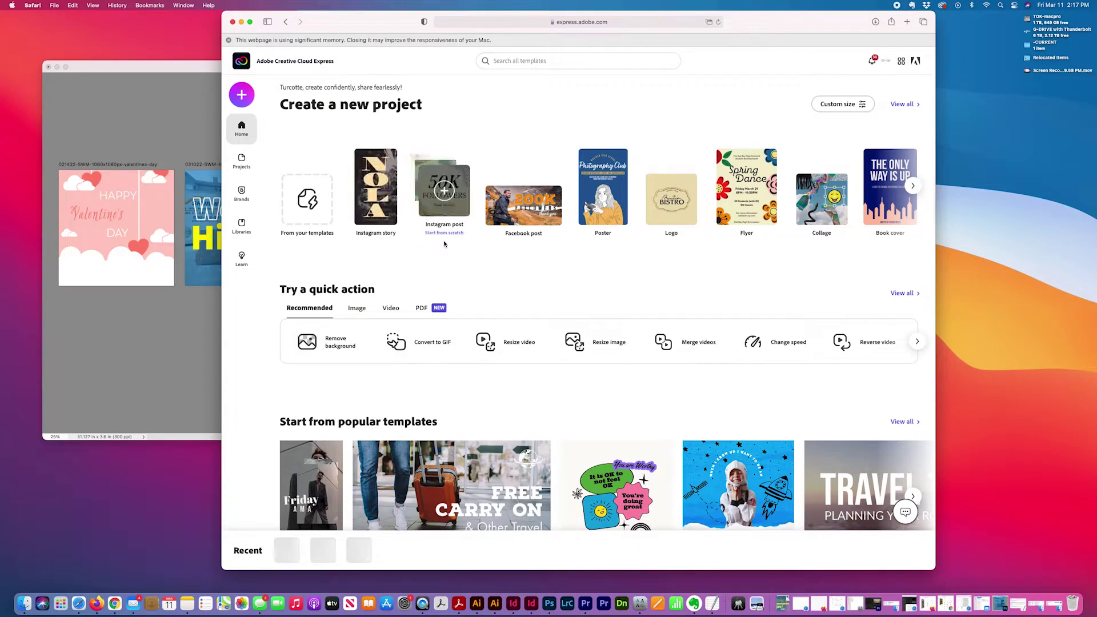
scroll(444, 244, "right", 3)
scroll(444, 244, "down", 5)
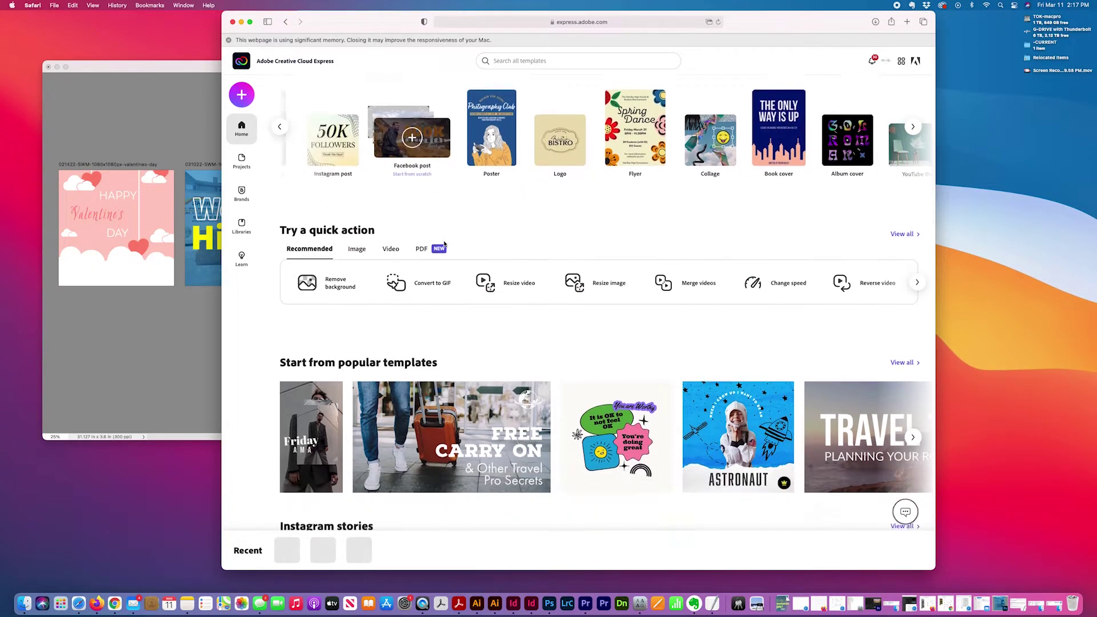
scroll(444, 244, "down", 1)
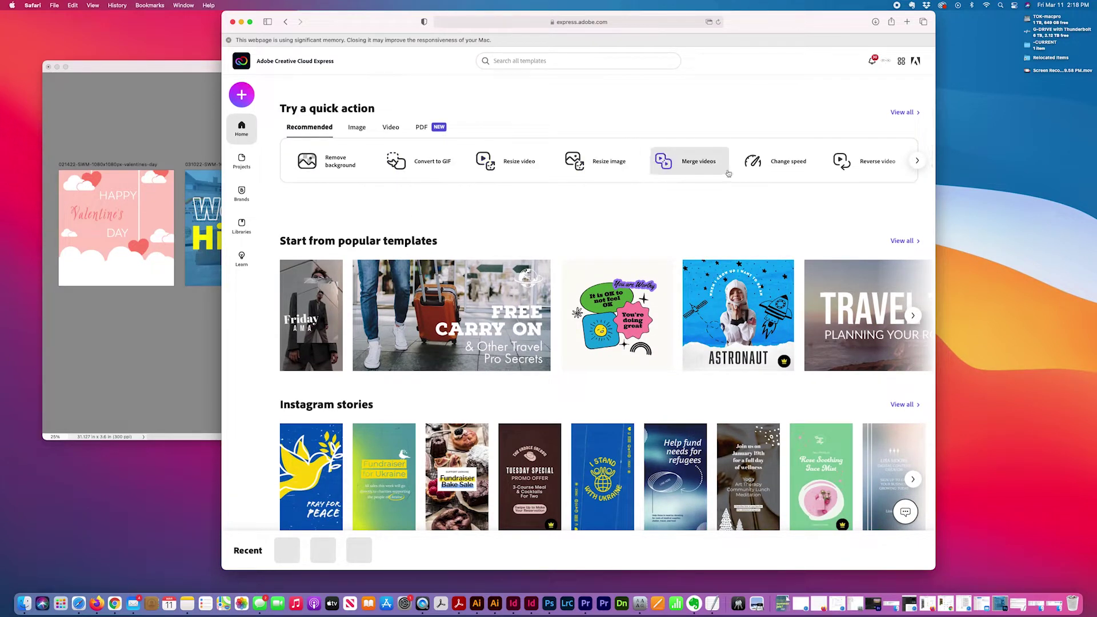
scroll(390, 174, "up", 3)
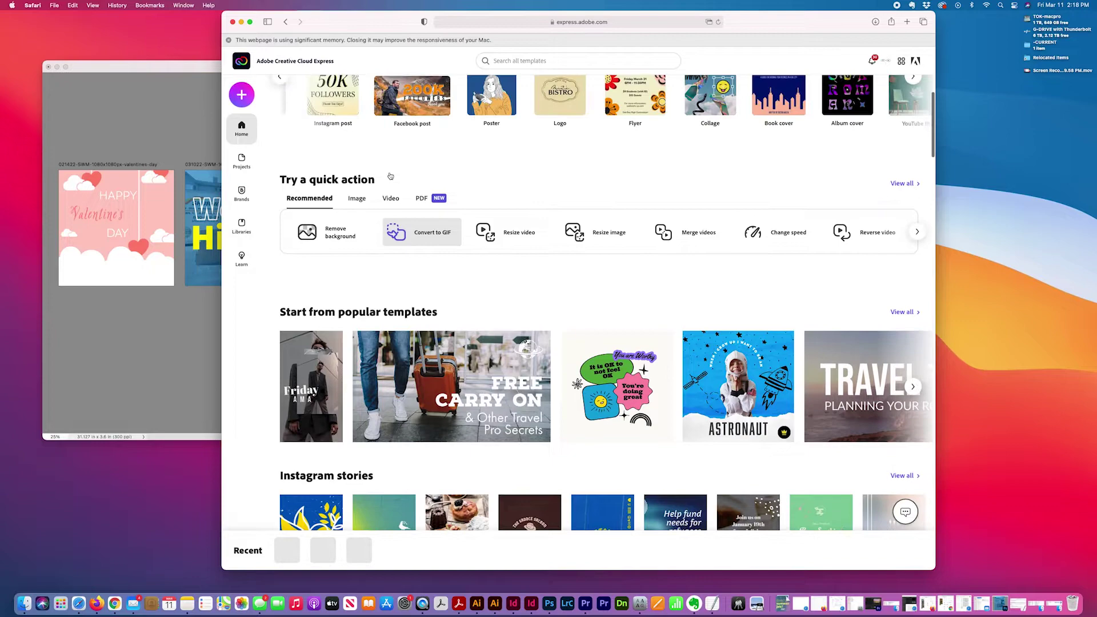
scroll(390, 176, "down", 10)
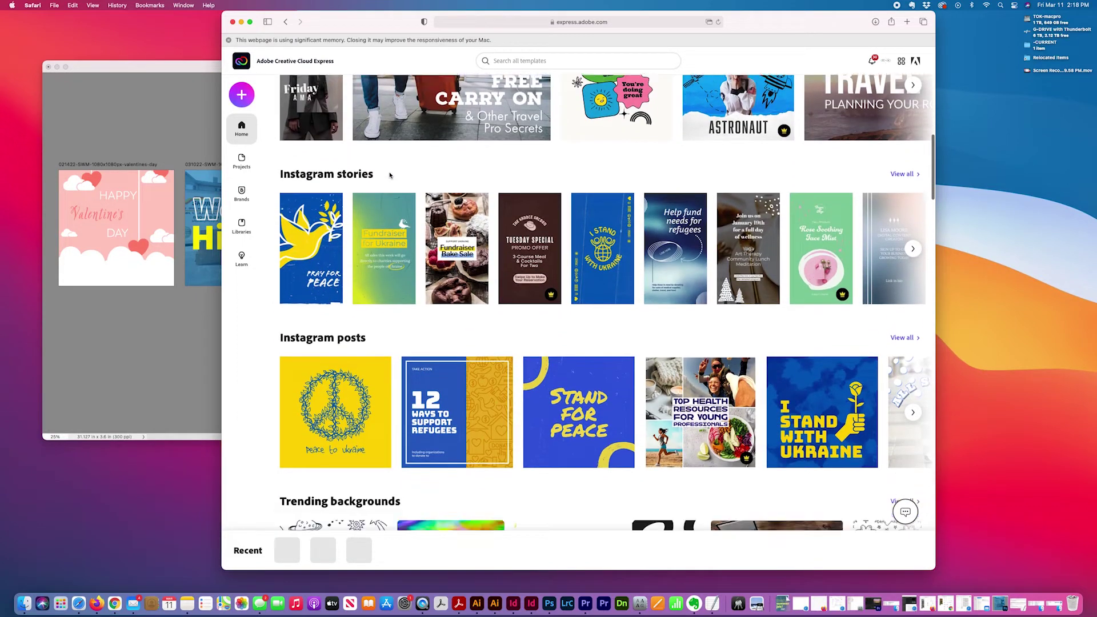
scroll(390, 176, "down", 15)
scroll(390, 175, "up", 10)
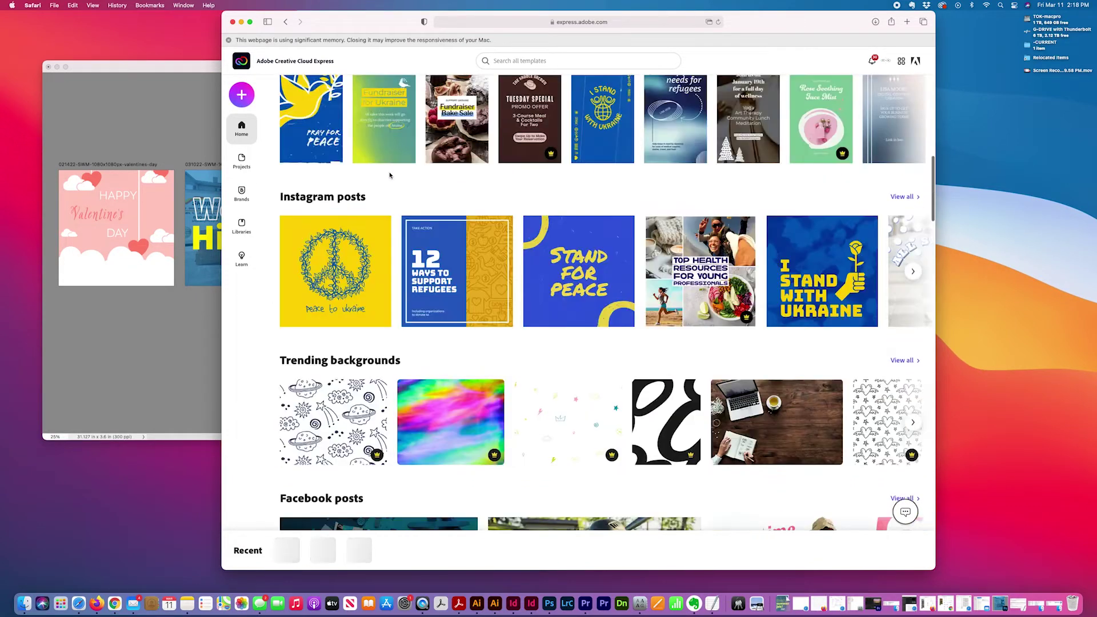
scroll(390, 175, "up", 15)
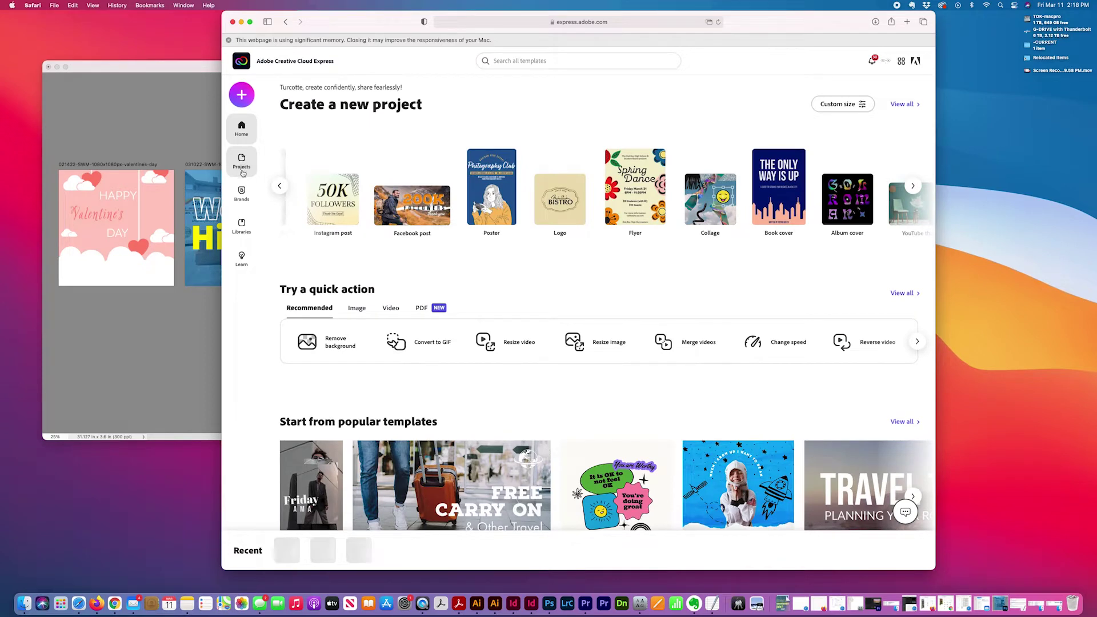
- Visit the Brands and Libraries pages, ending on Projects with My project, valentines day and We are hiring
left_click(241, 192)
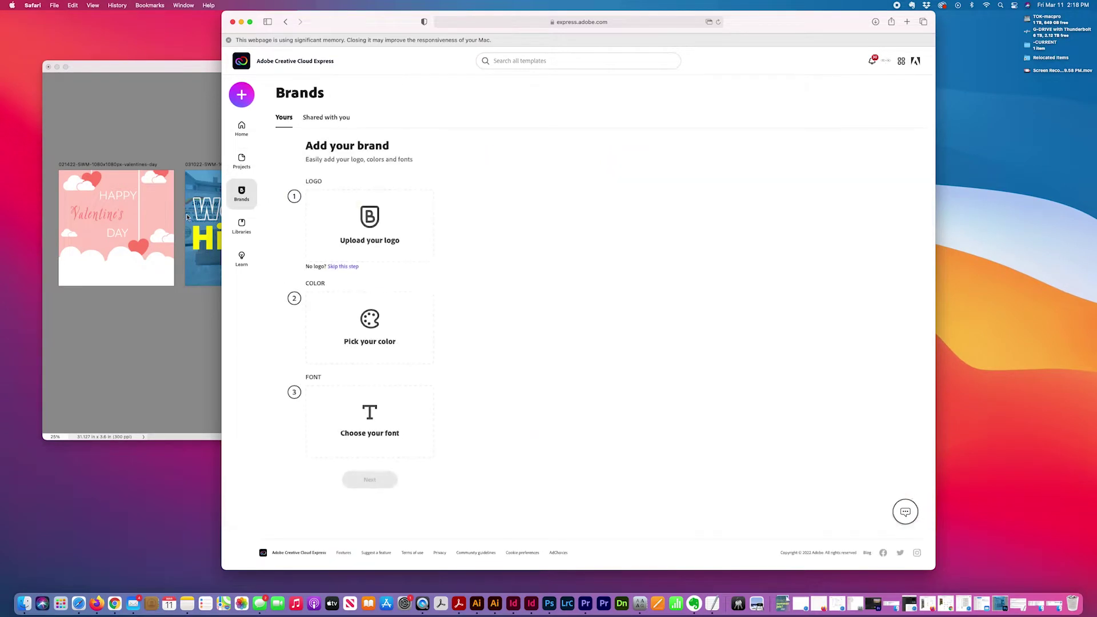
left_click(241, 160)
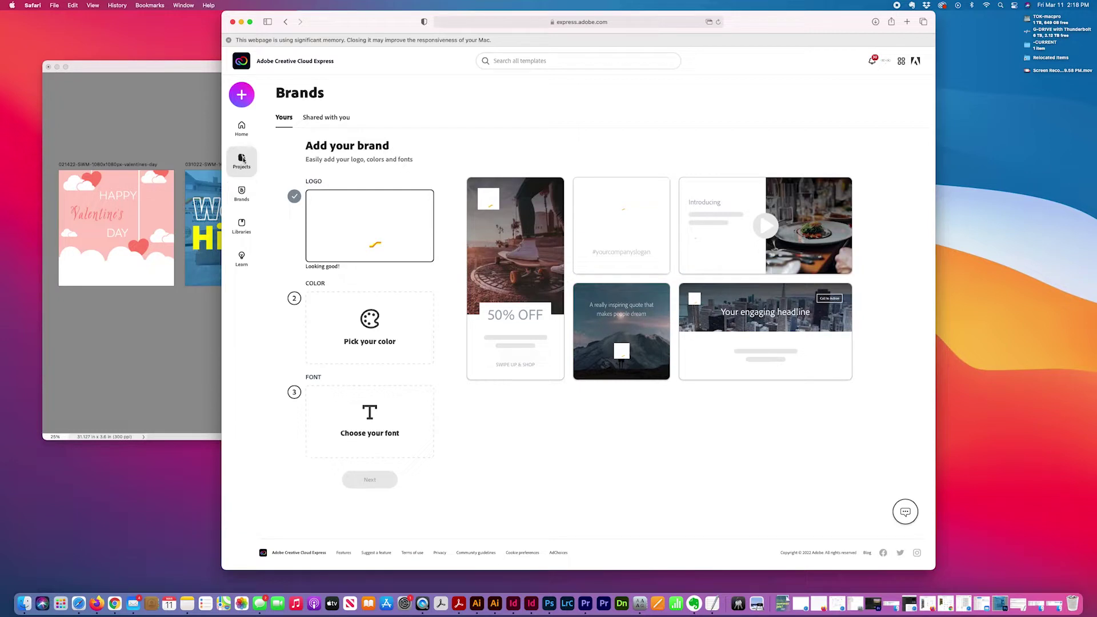
left_click(240, 226)
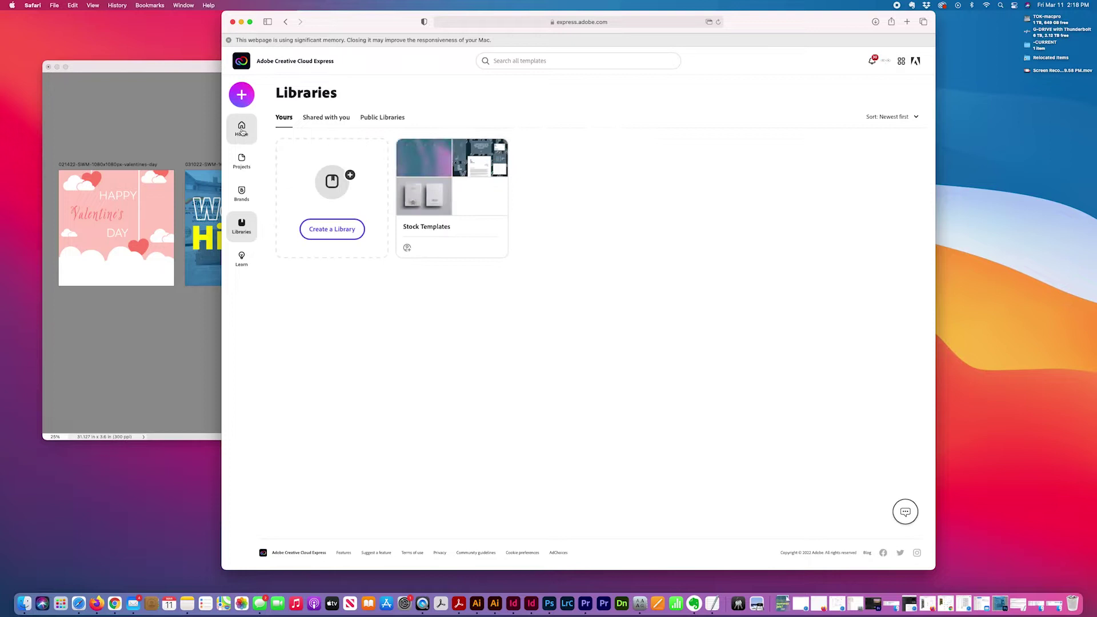
left_click(241, 160)
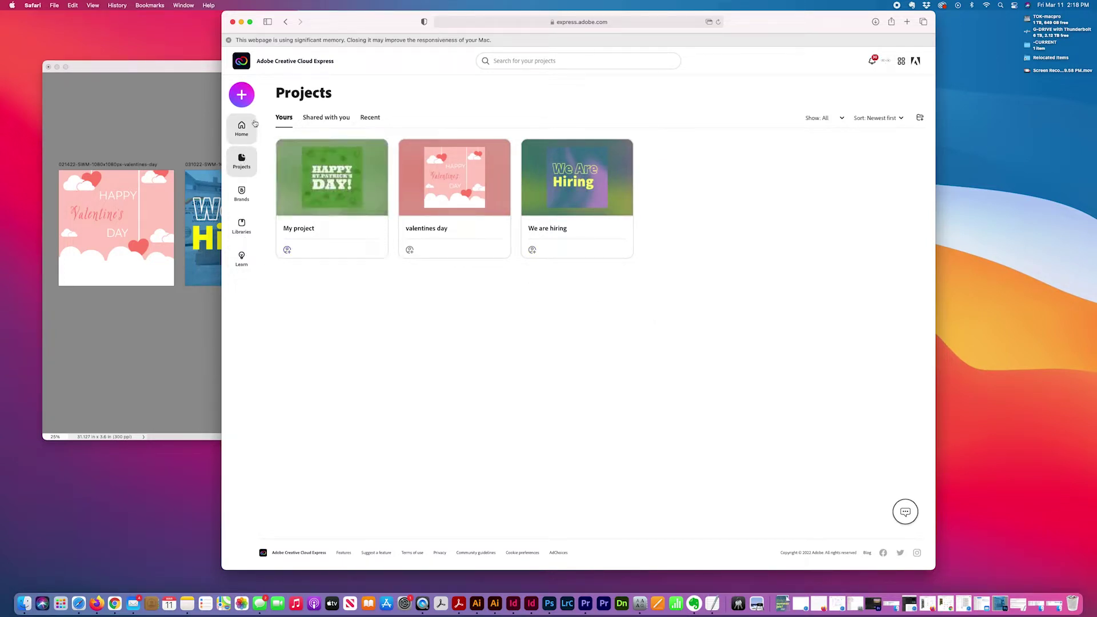
- Create a new Instagram post from the We Are Hiring template found via the HIRING search
left_click(242, 95)
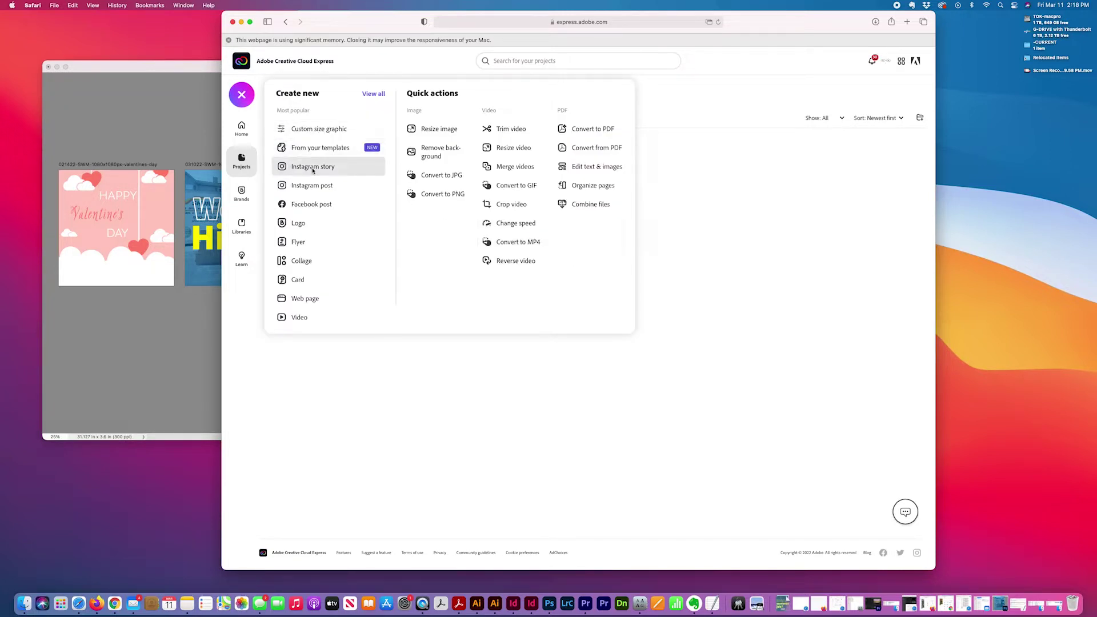
left_click(321, 186)
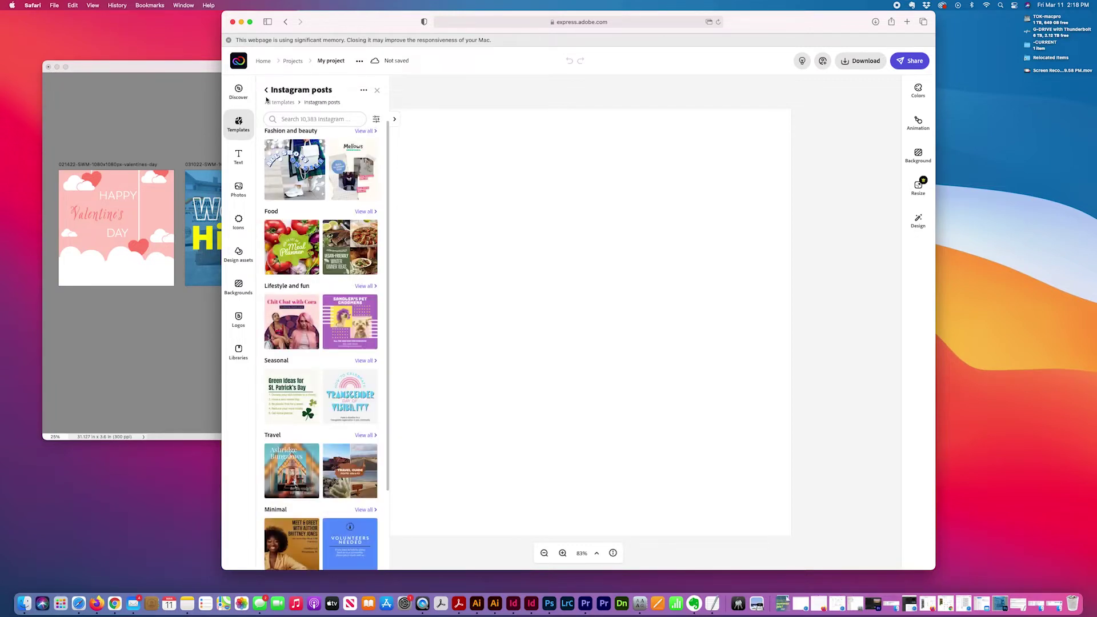
left_click(302, 119)
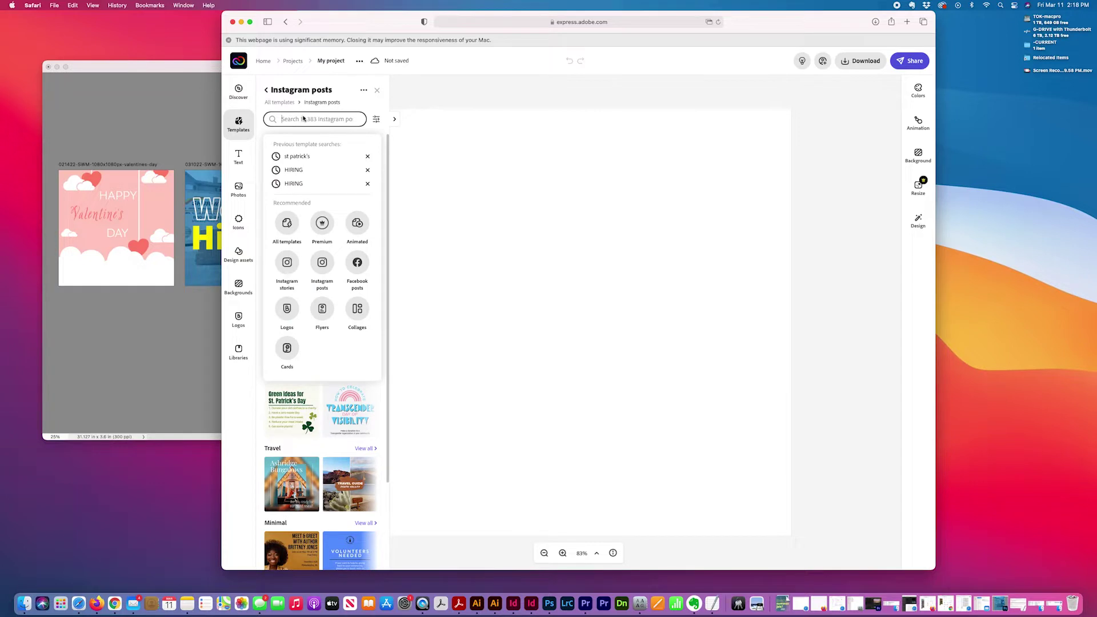
left_click(293, 171)
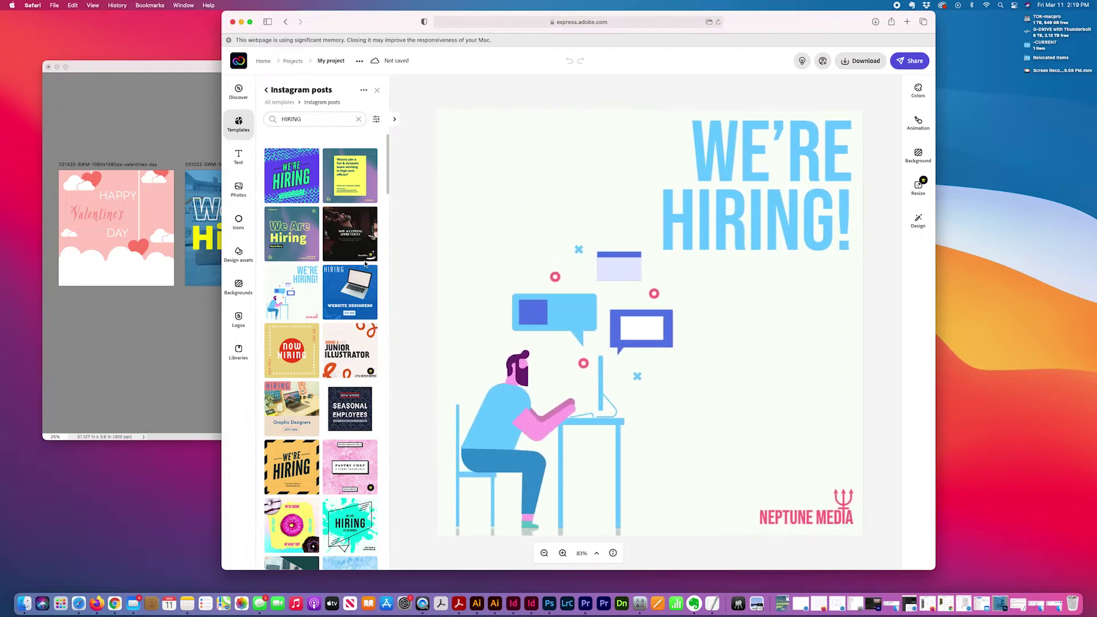
left_click(291, 234)
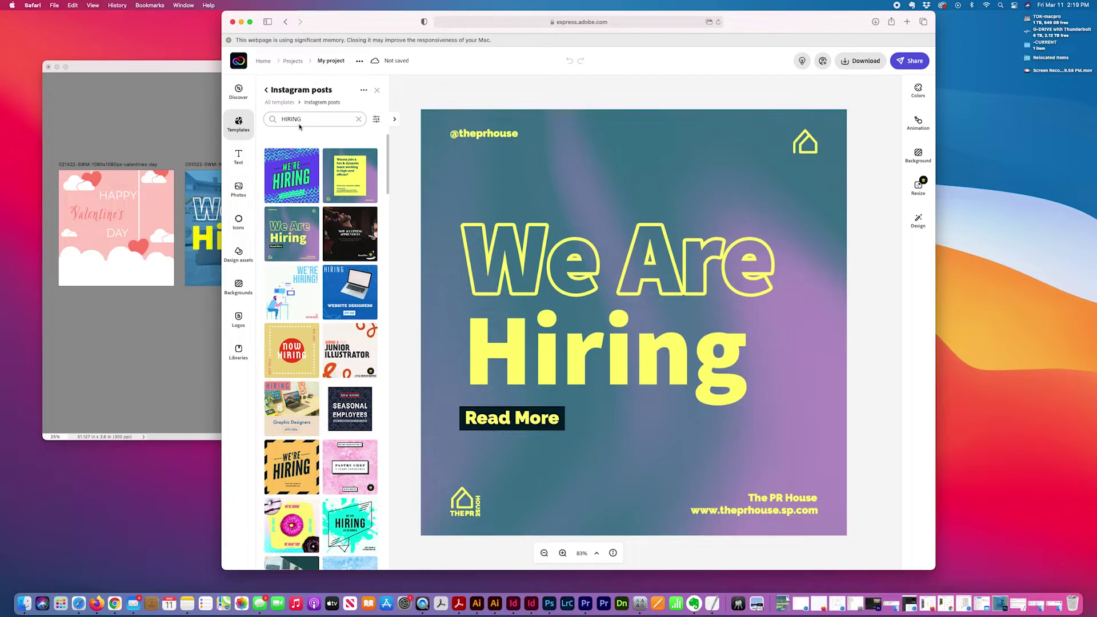
left_click(731, 253)
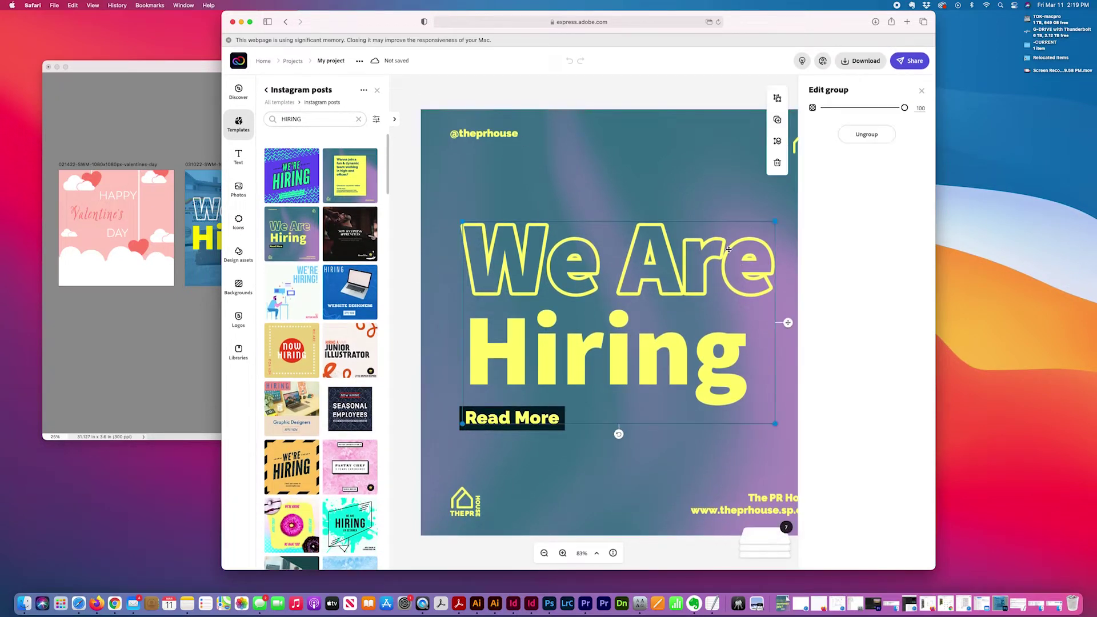
left_click(873, 135)
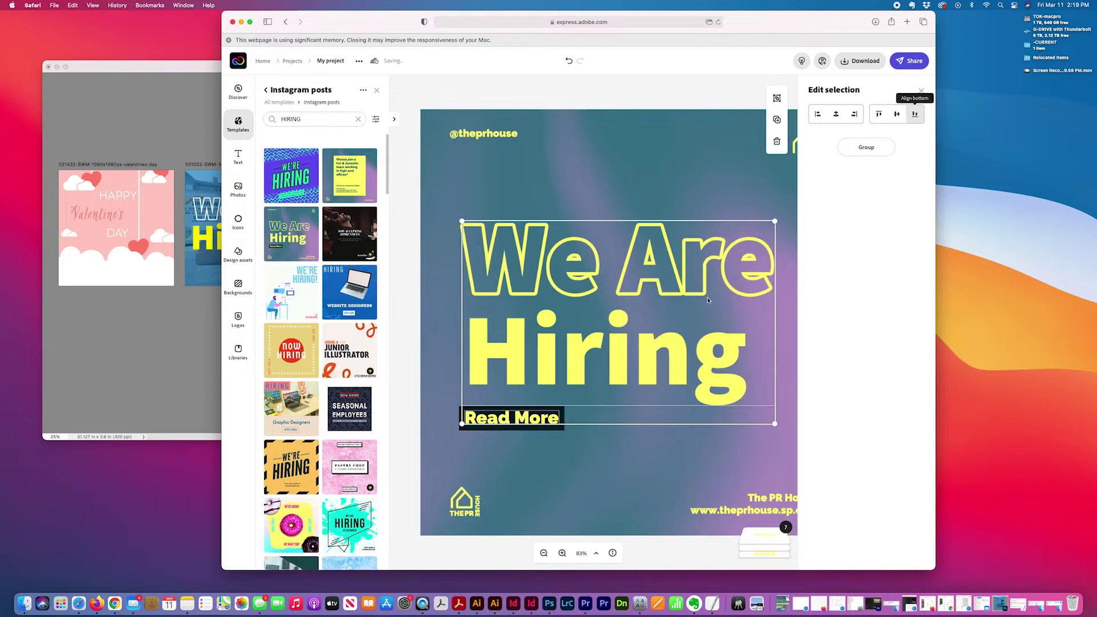
left_click(483, 133)
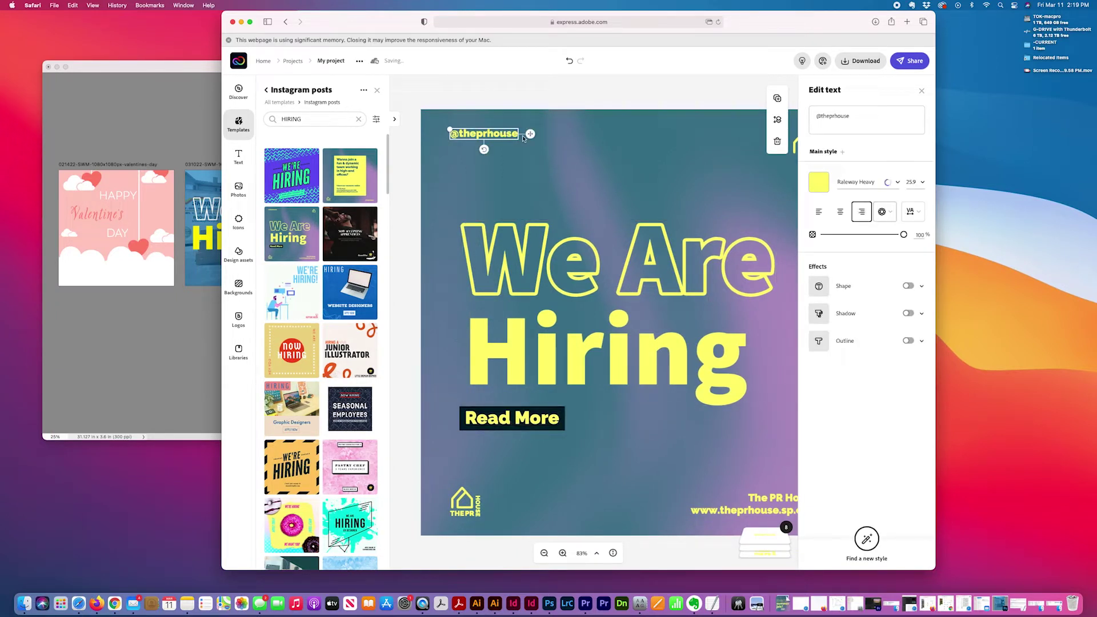
key("Delete")
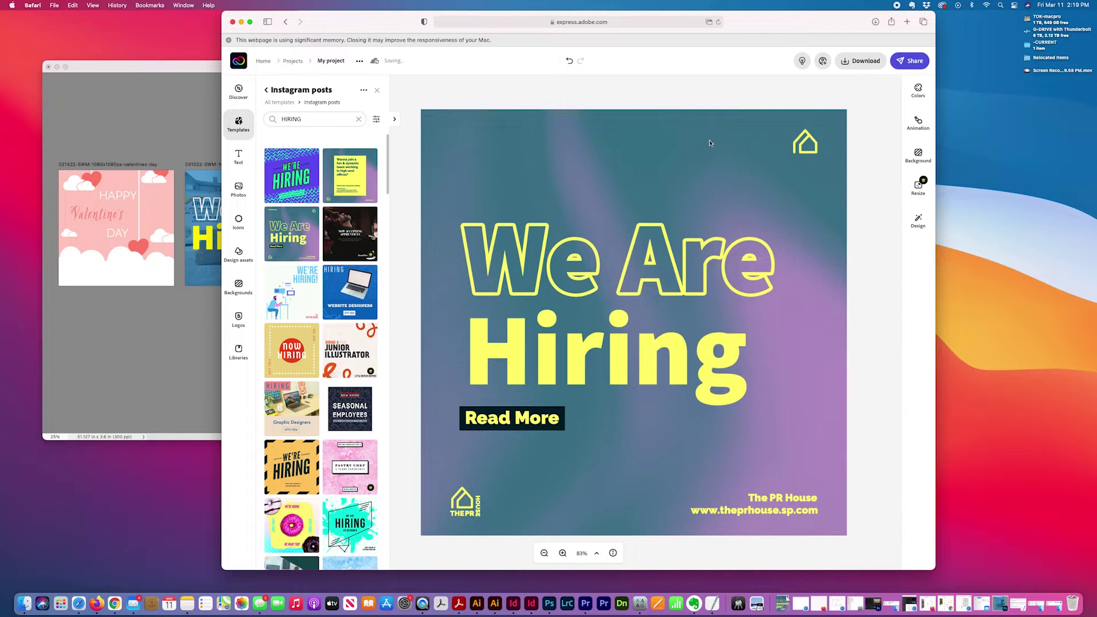
left_click(805, 141)
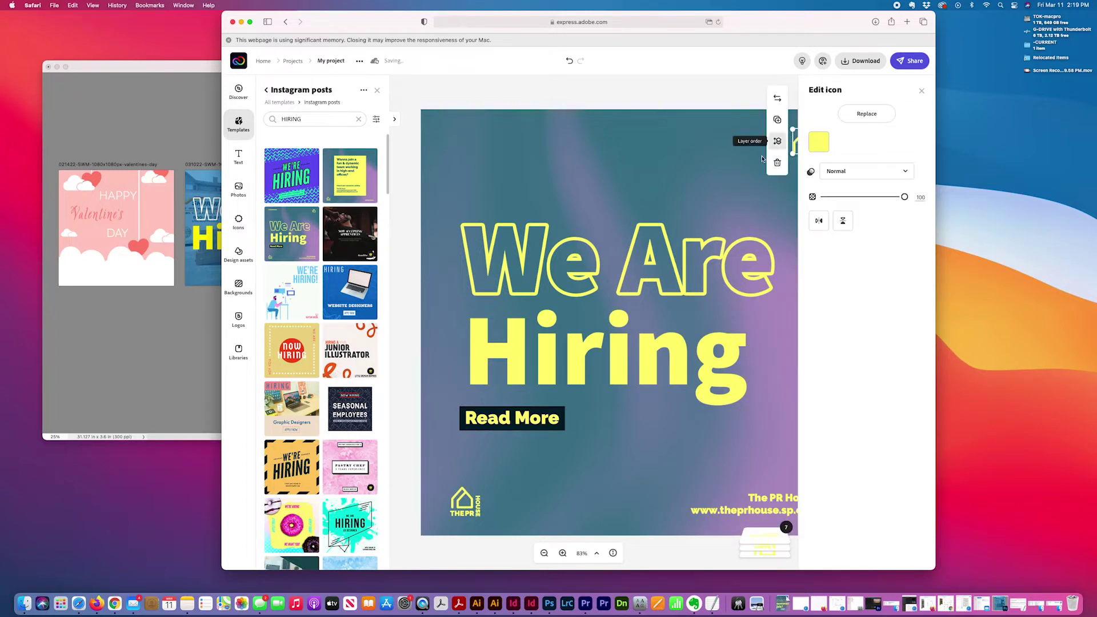
key("Delete")
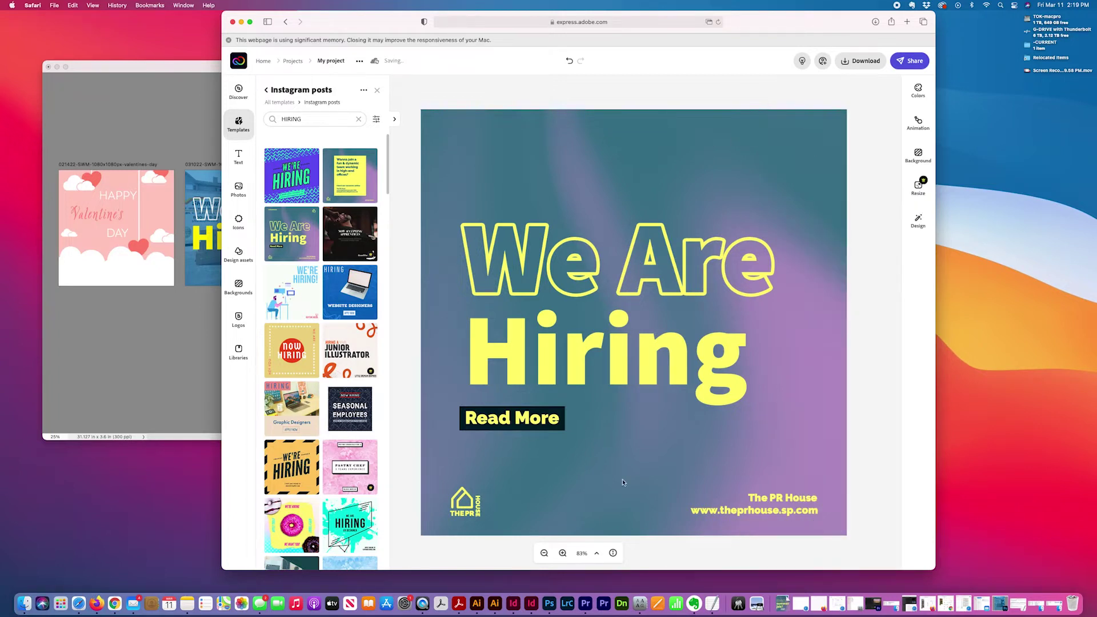
- Replace The PR House footer text with mycompany.com
left_click(763, 504)
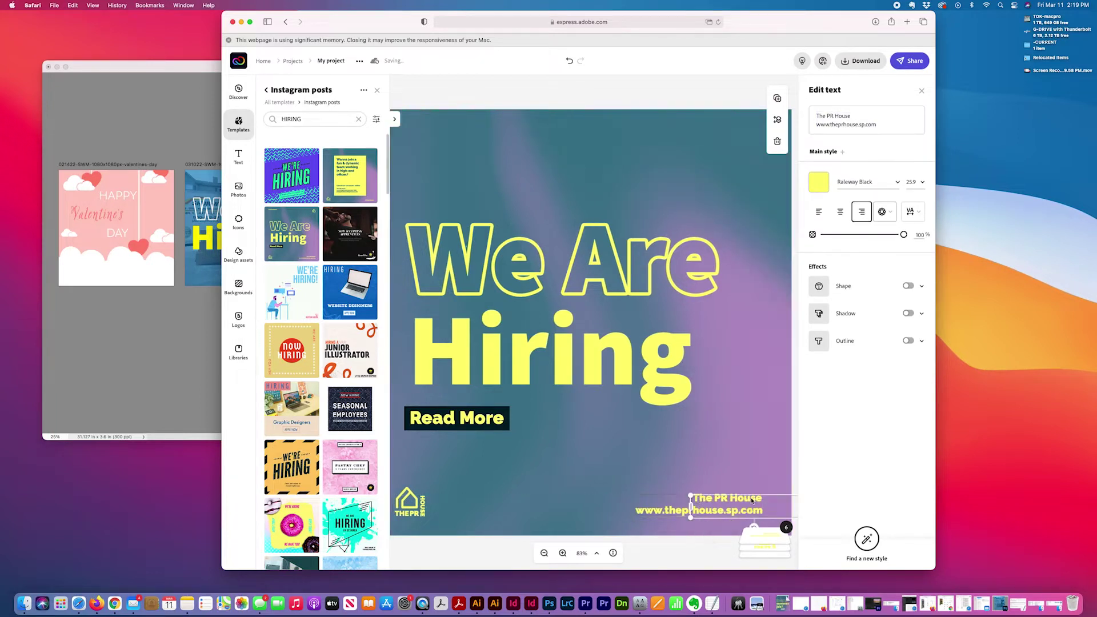
left_click(886, 106)
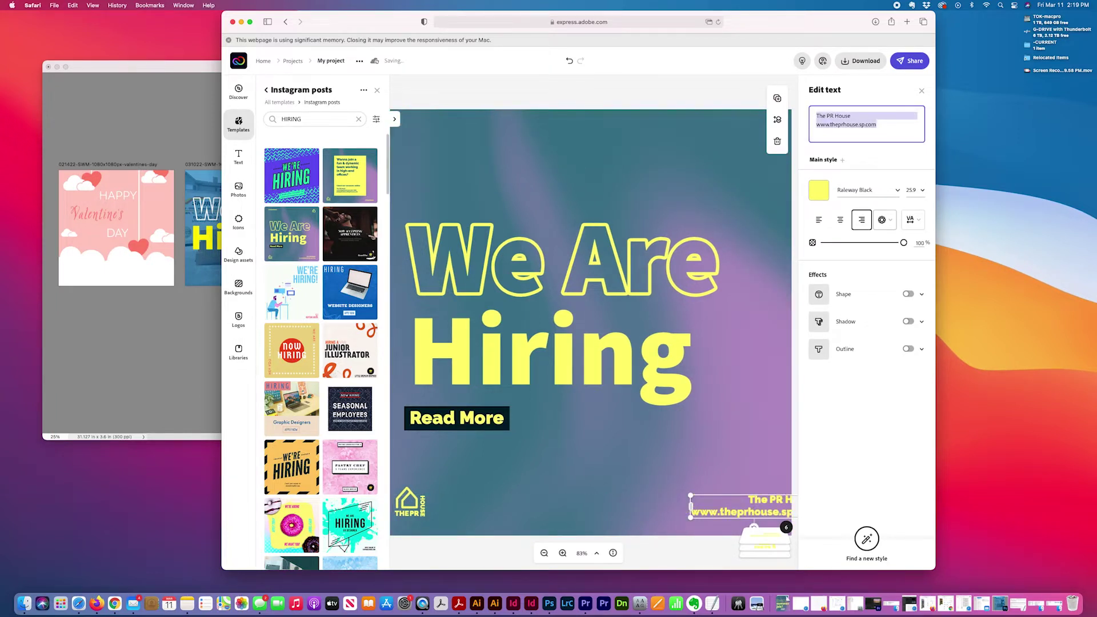
type("mycompany")
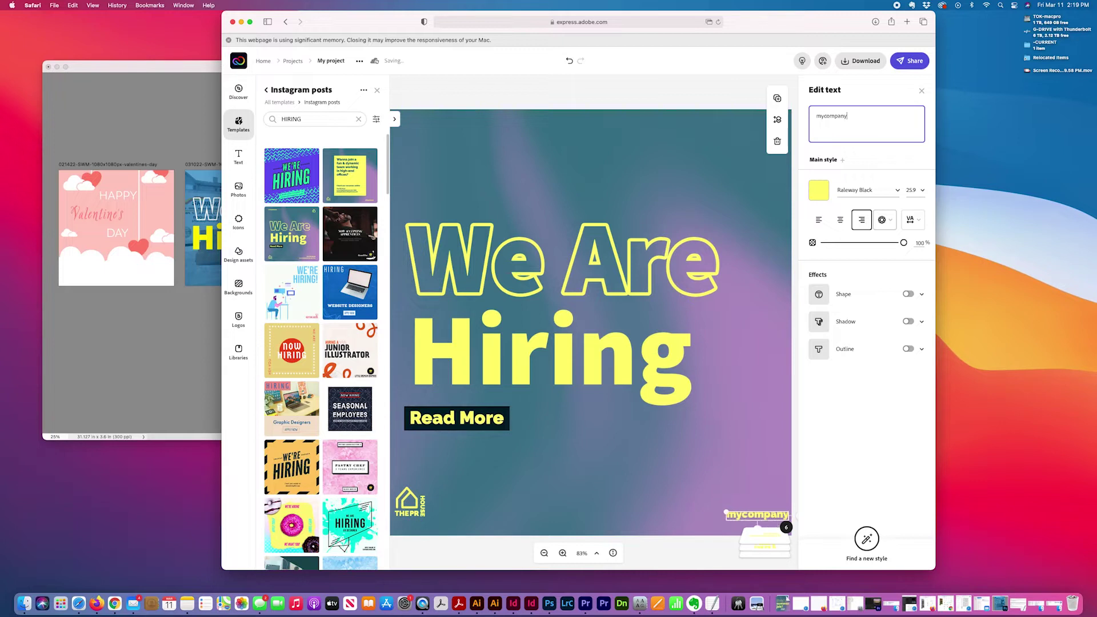
key("Left")
key("Left")
key("Left")
key("Left")
key("Left")
key("Left")
key("Left")
key("End")
type(".com")
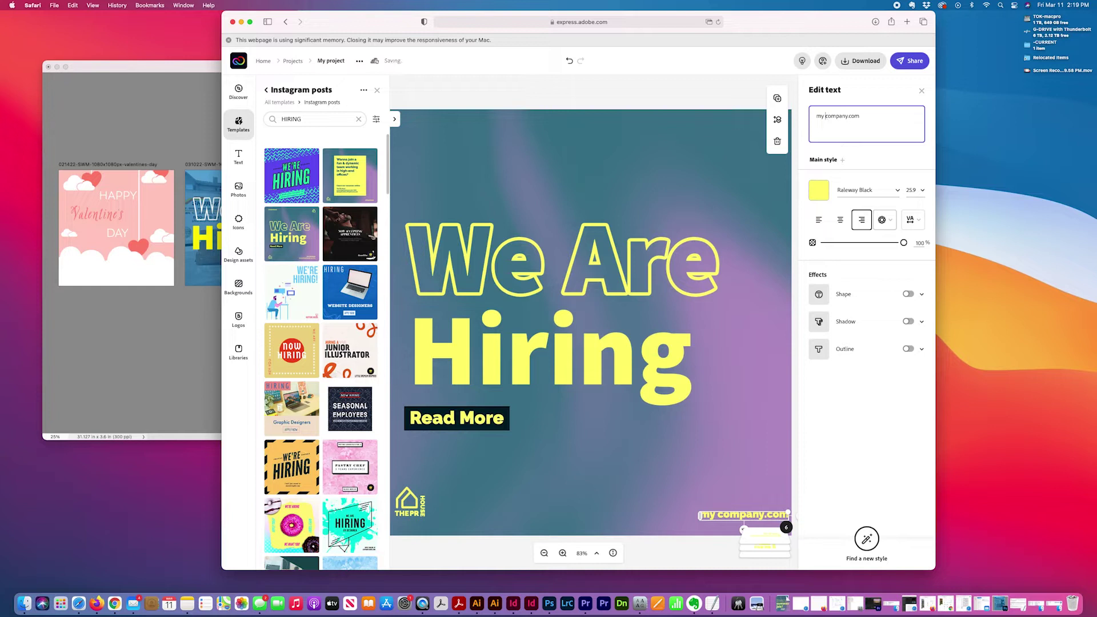
key("BackSpace")
left_click(849, 405)
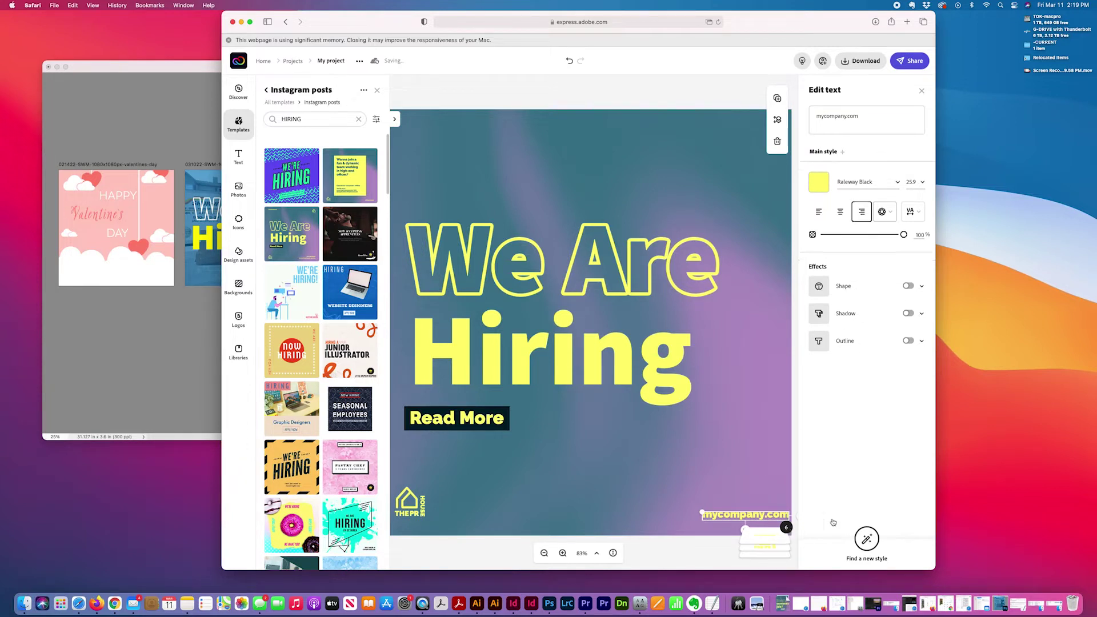
left_click_drag(927, 567, 986, 570)
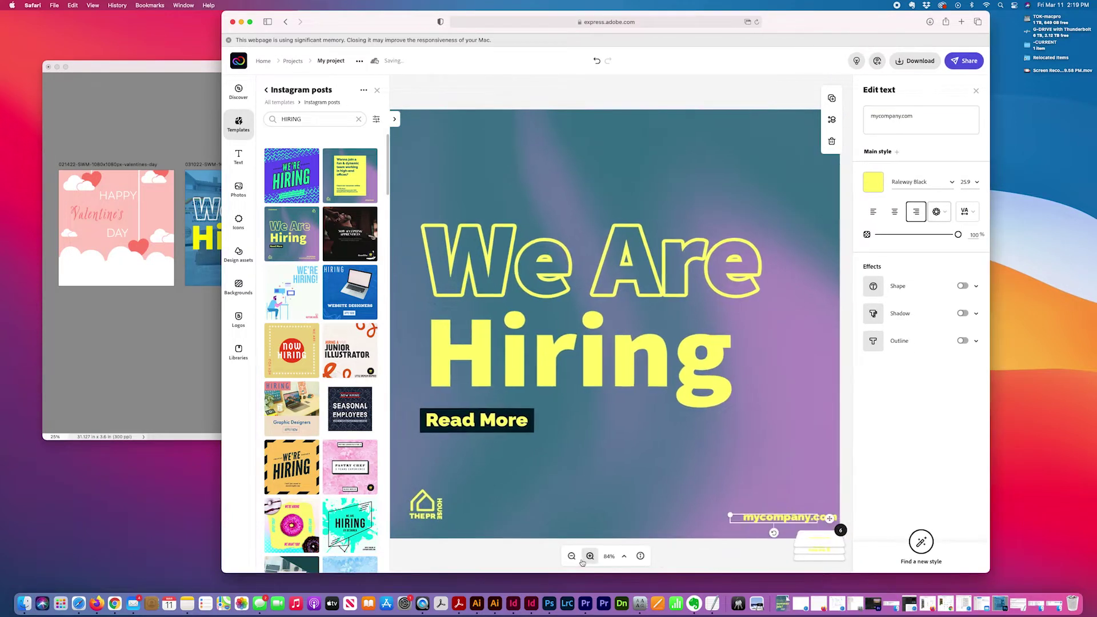
left_click(572, 556)
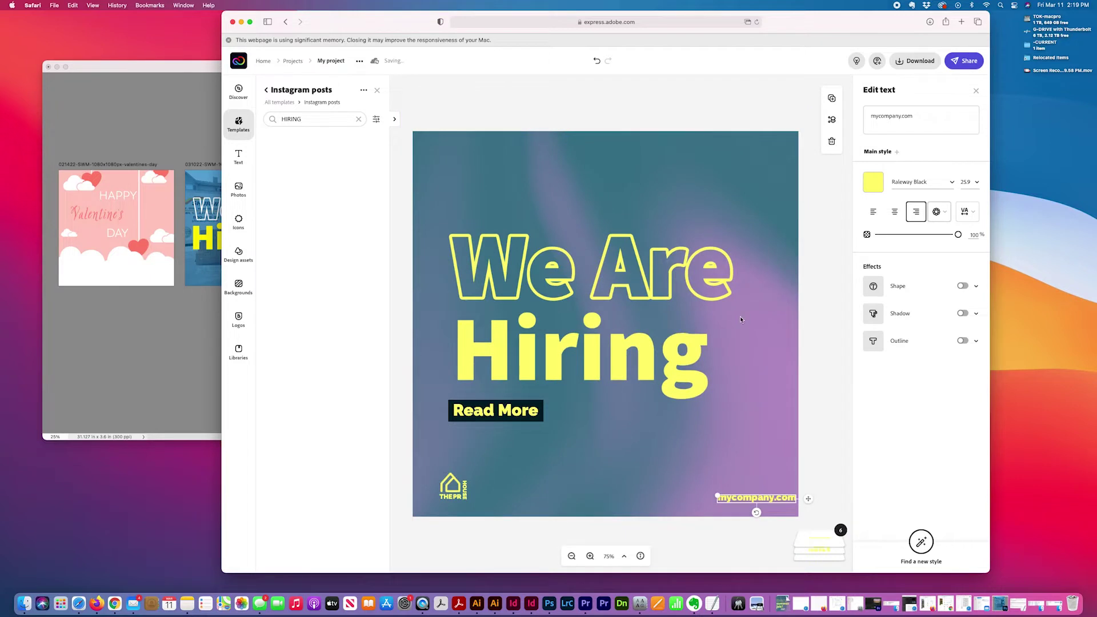
- Change the Read More label under Hiring to 'contact us today!'
left_click(521, 413)
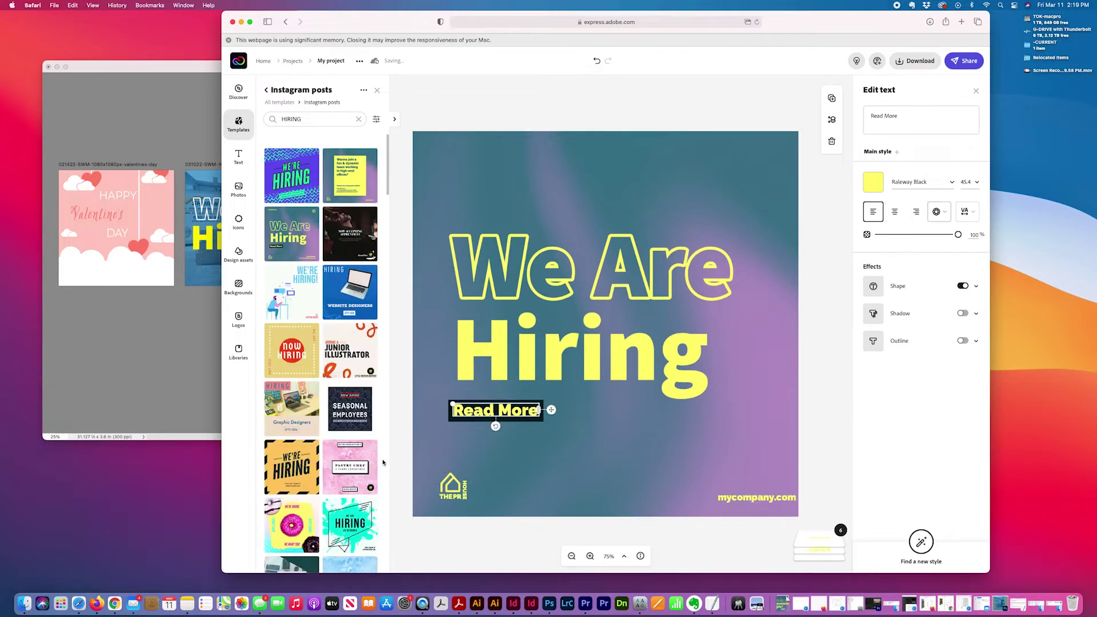
double_click(476, 416)
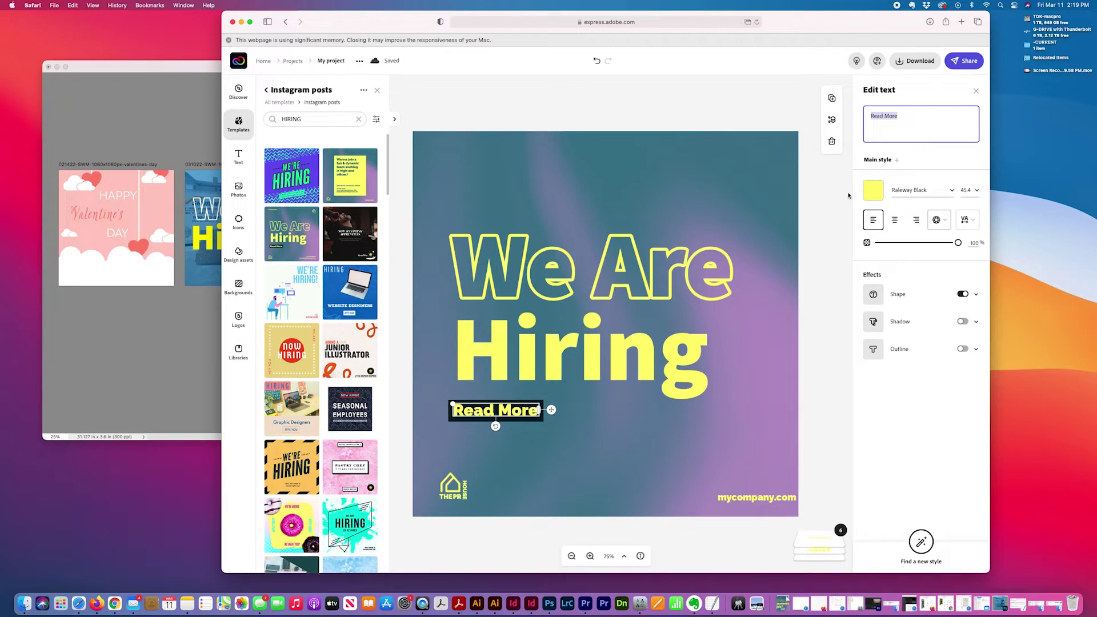
type("contact")
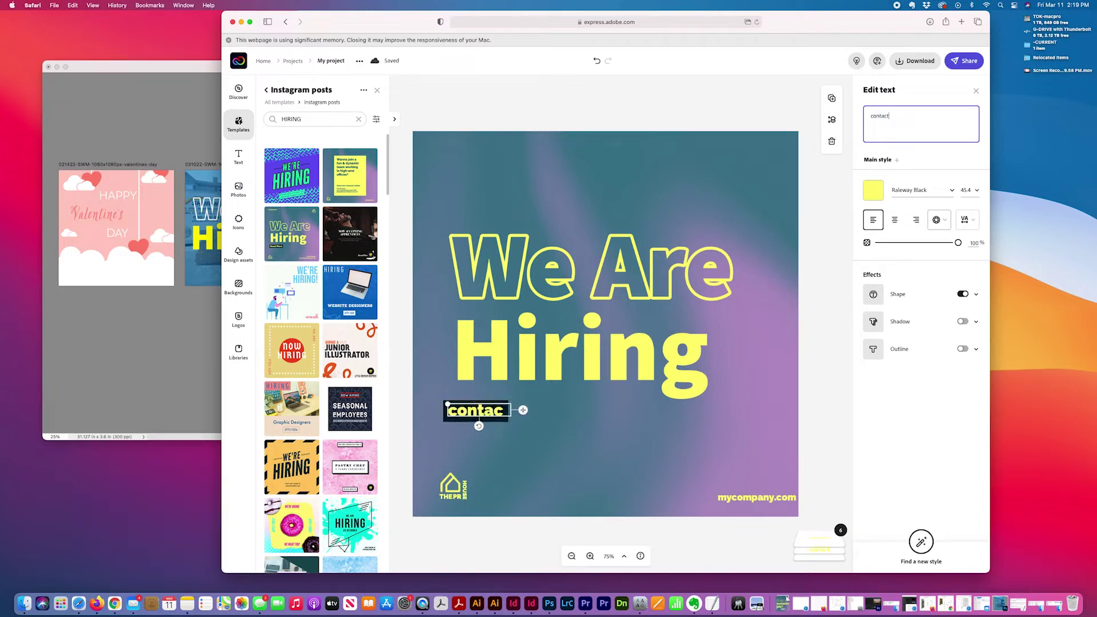
type(" us today!")
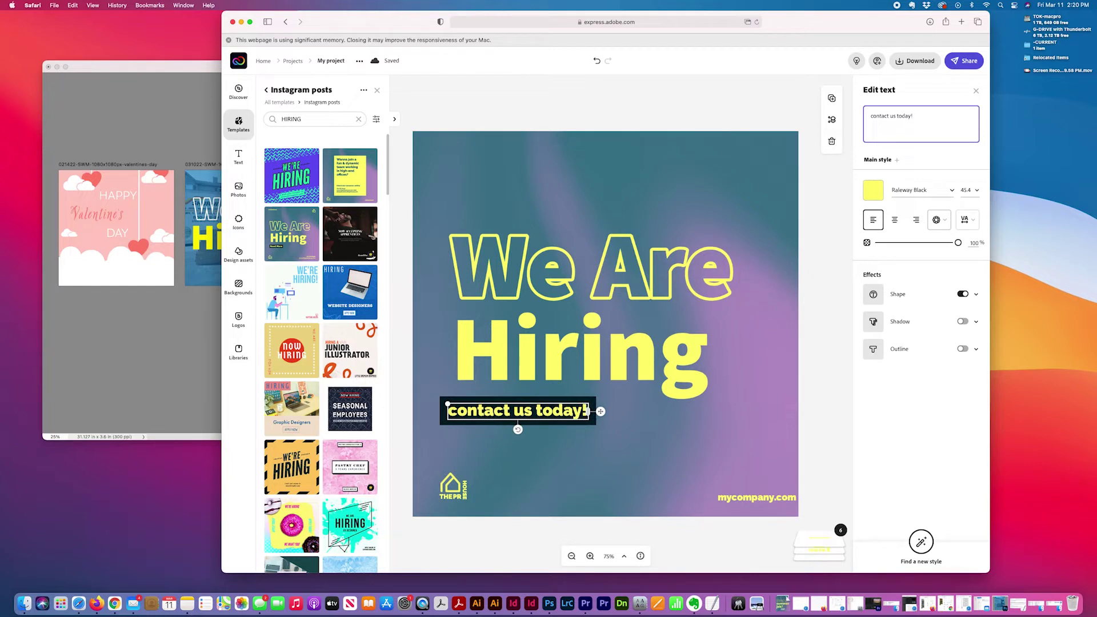
left_click(460, 494)
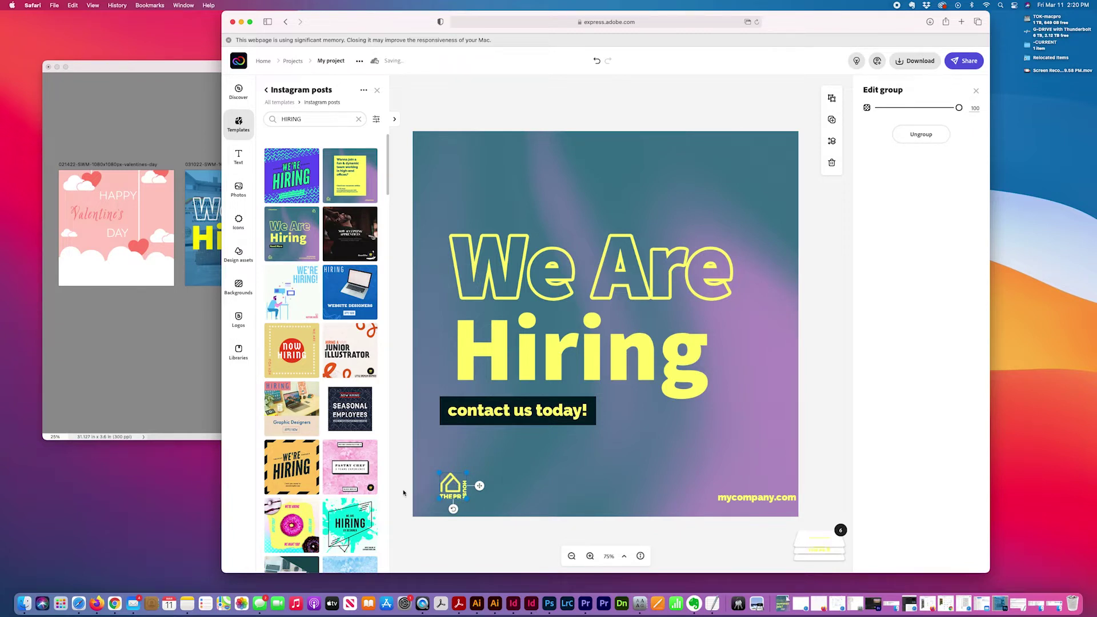
left_click(847, 221)
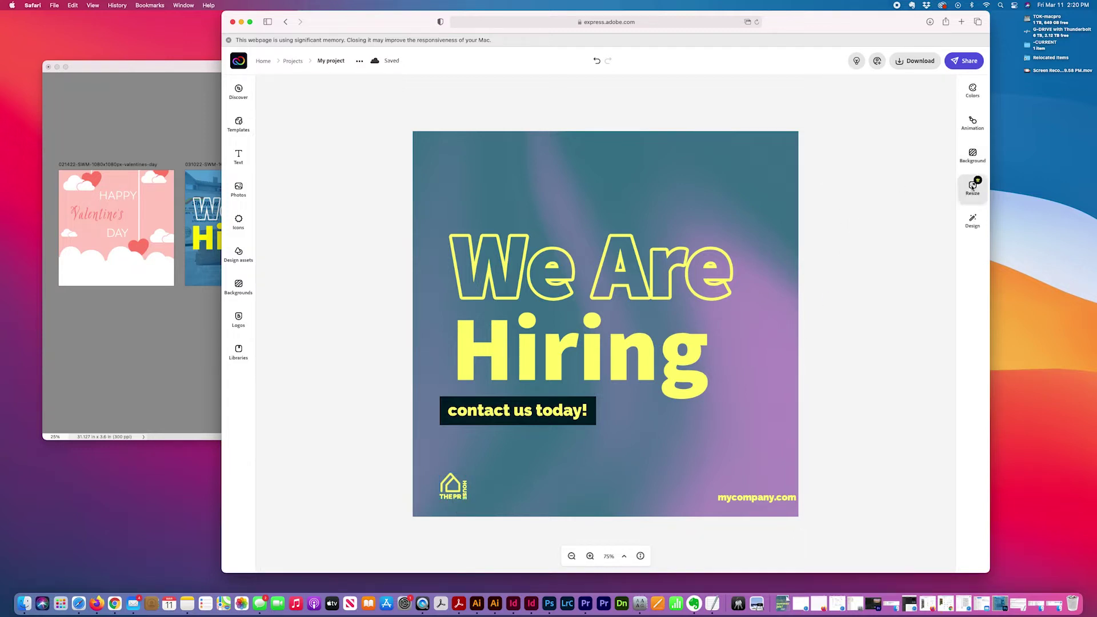
key("Tab")
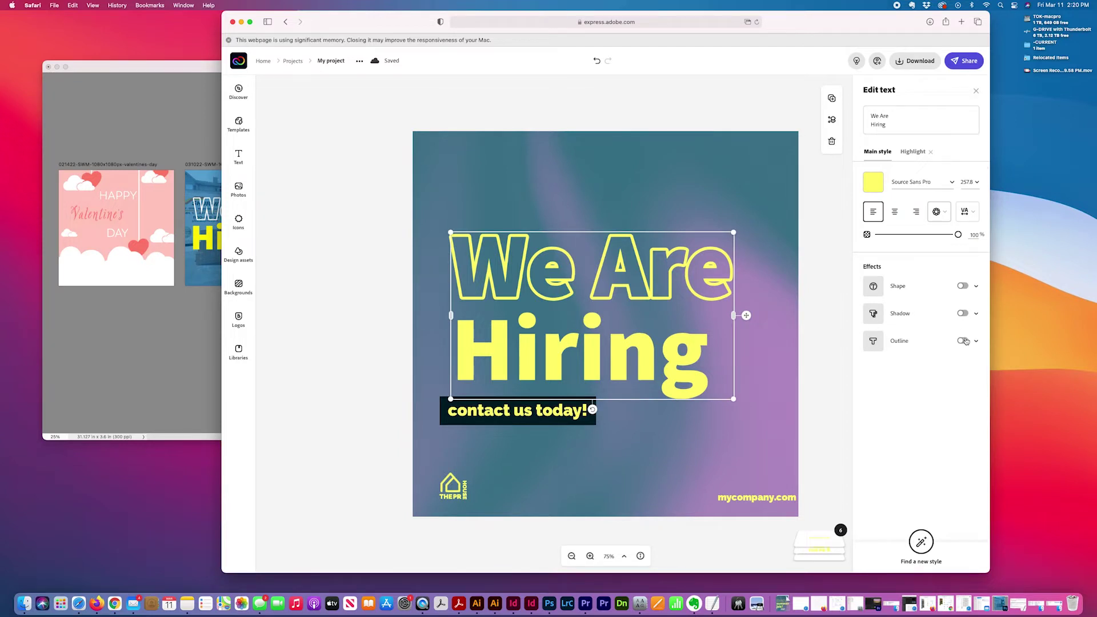
left_click(963, 341)
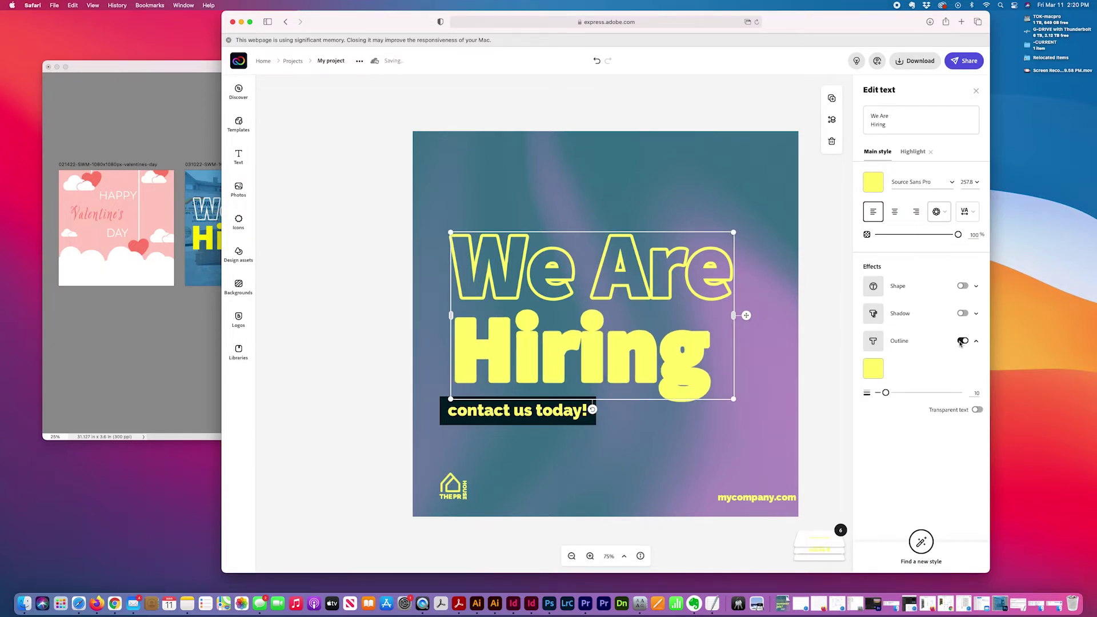
left_click(962, 341)
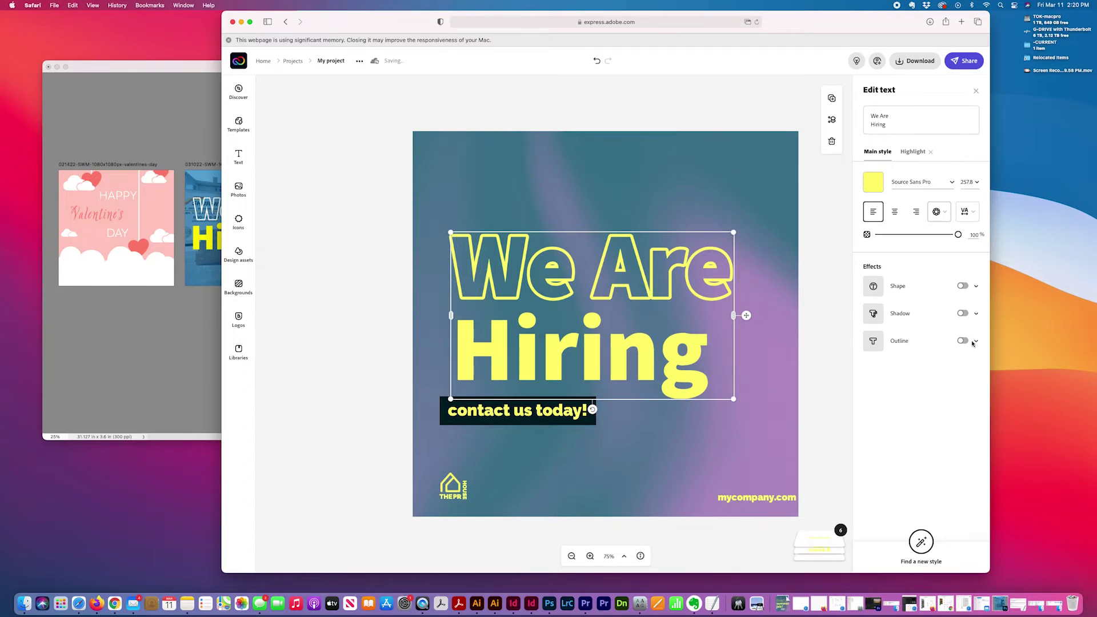
left_click(962, 314)
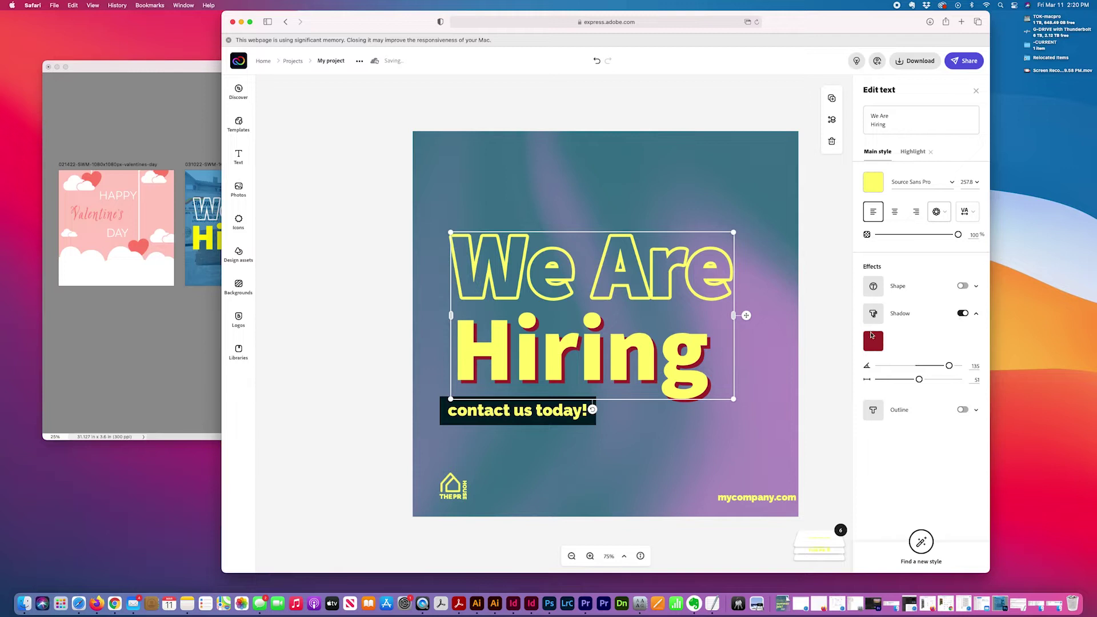
left_click(863, 313)
left_click(863, 315)
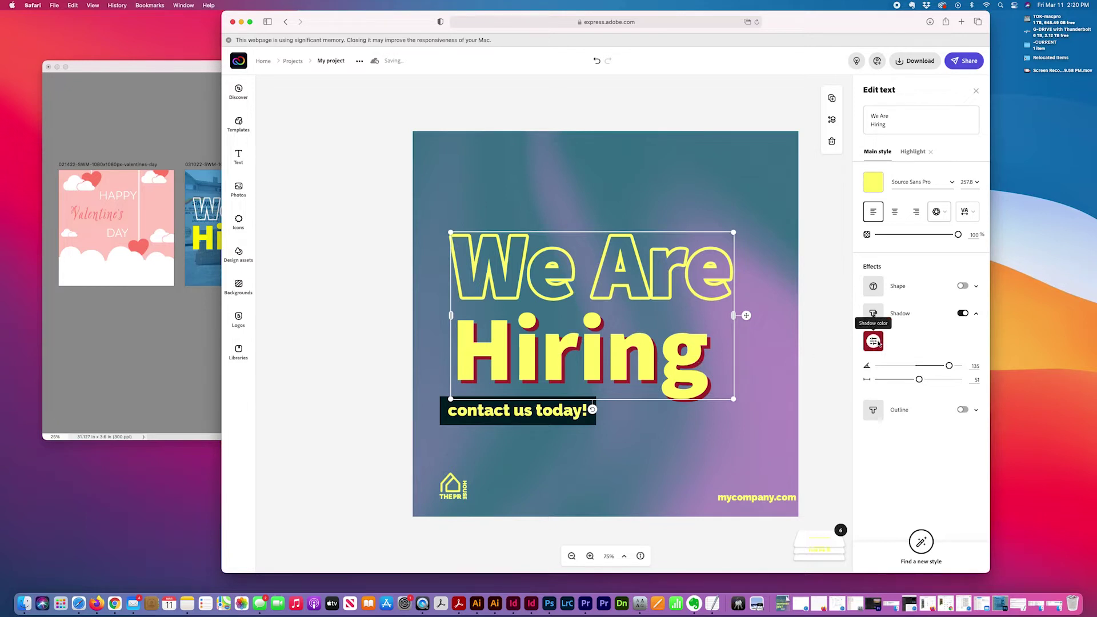
left_click(961, 314)
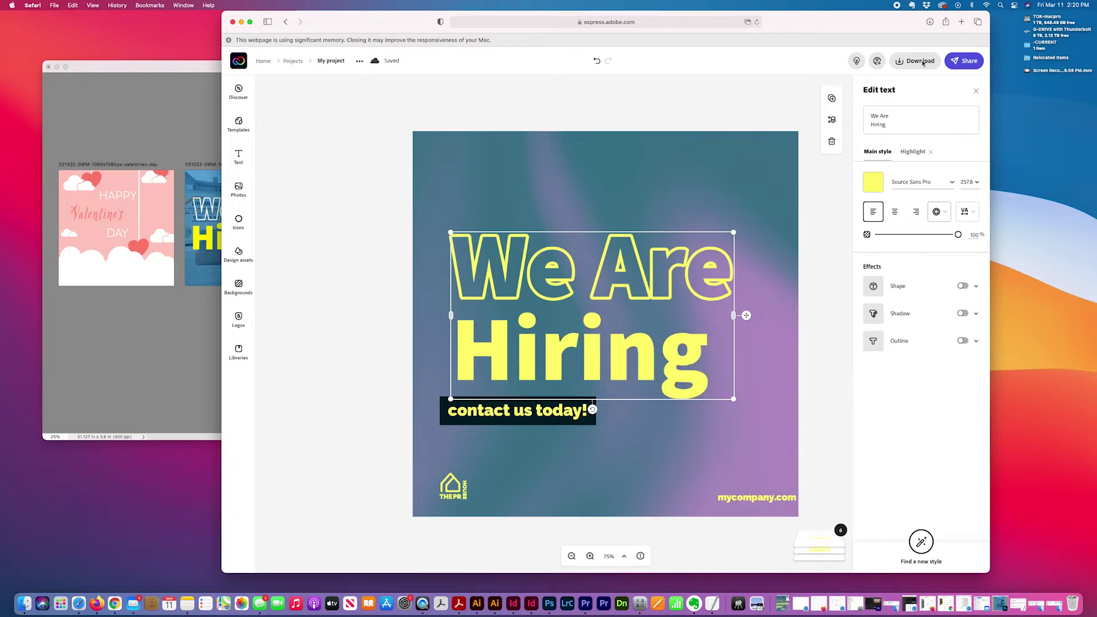
- Check the Background and Design panels, then open the layers list with the heading selected
left_click(803, 312)
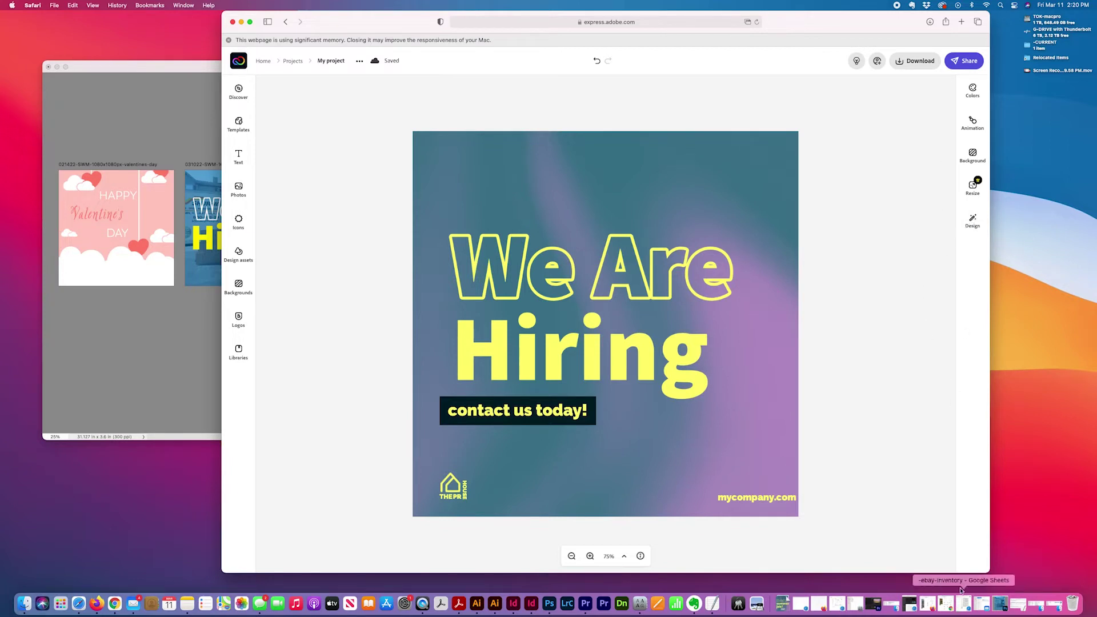
left_click_drag(988, 572, 950, 581)
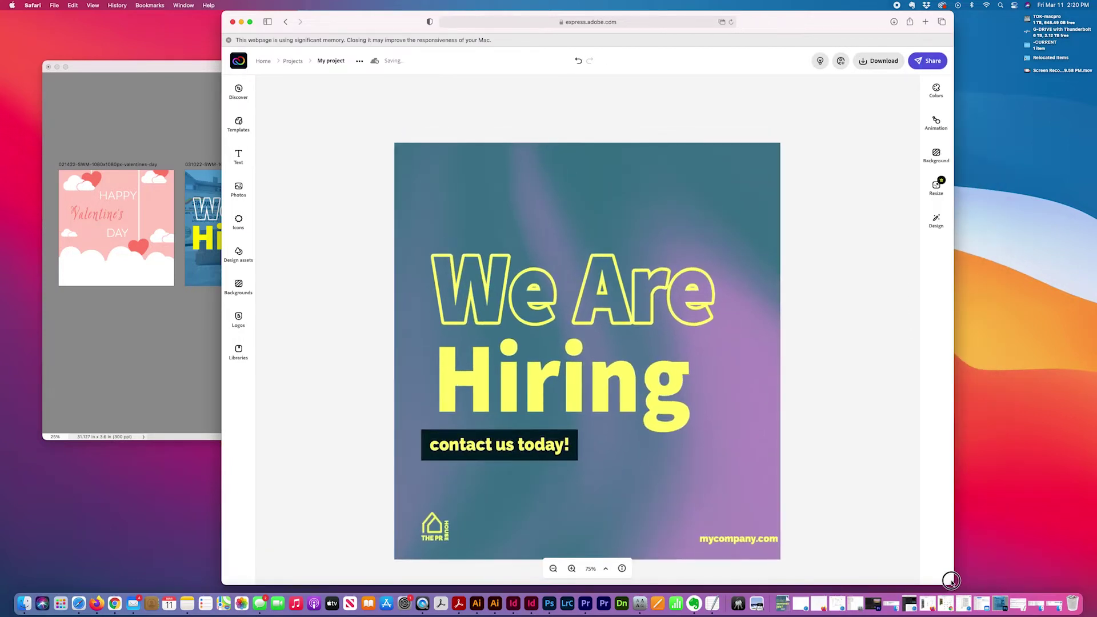
left_click(936, 155)
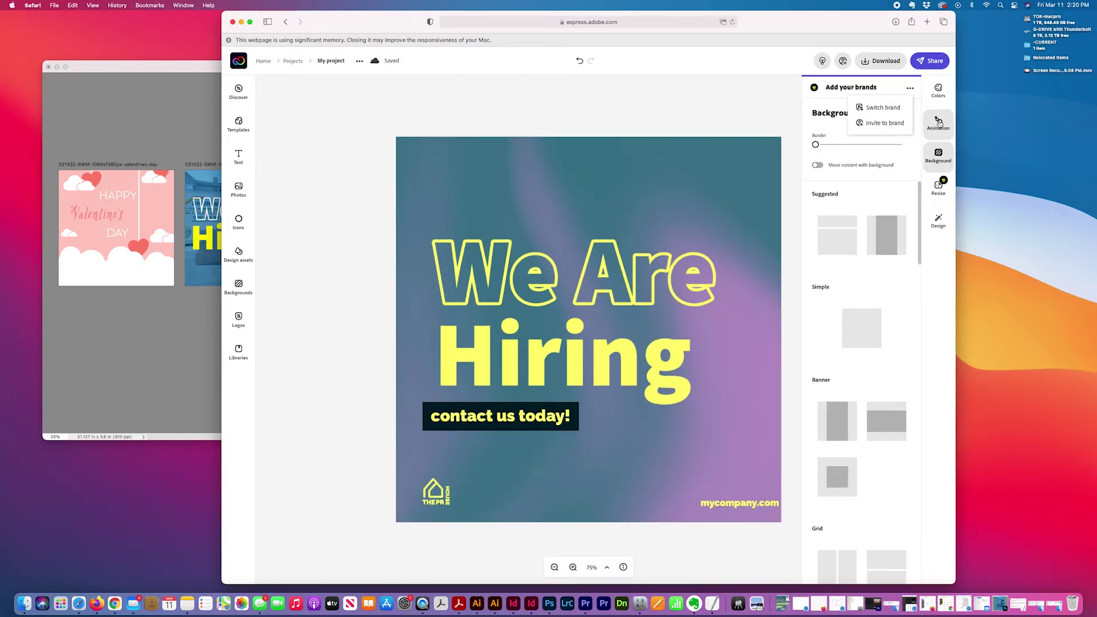
left_click(940, 220)
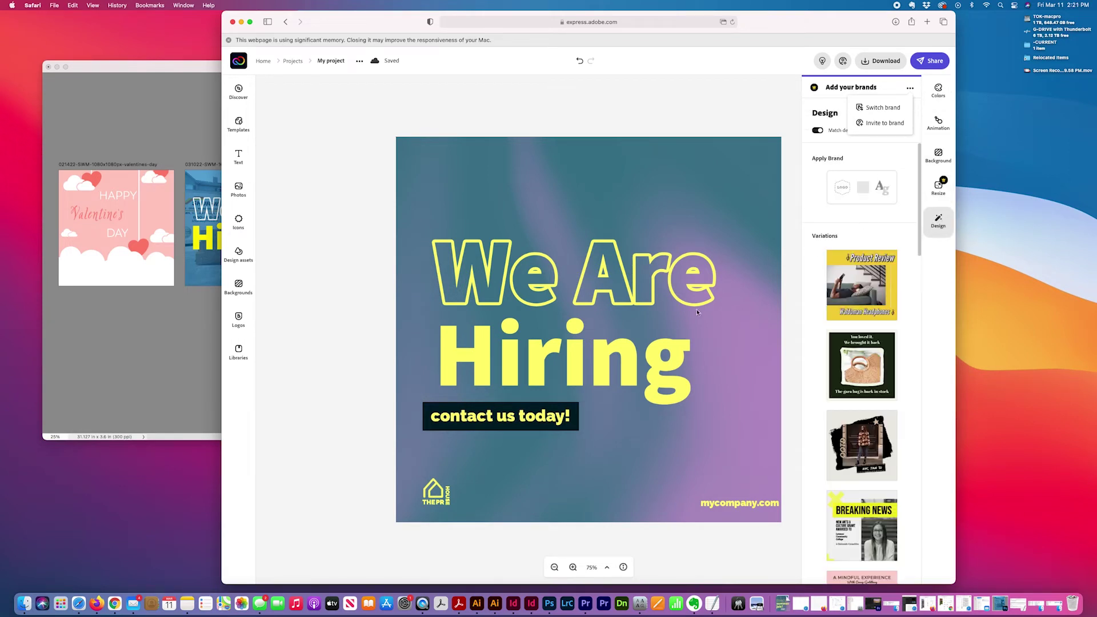
left_click(713, 378)
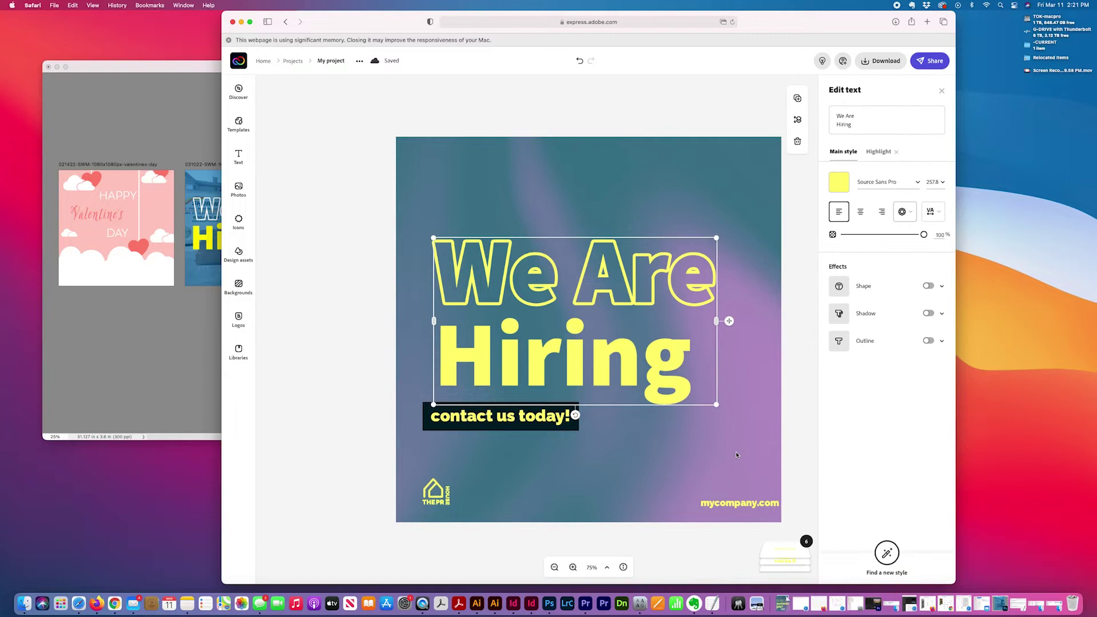
left_click(788, 566)
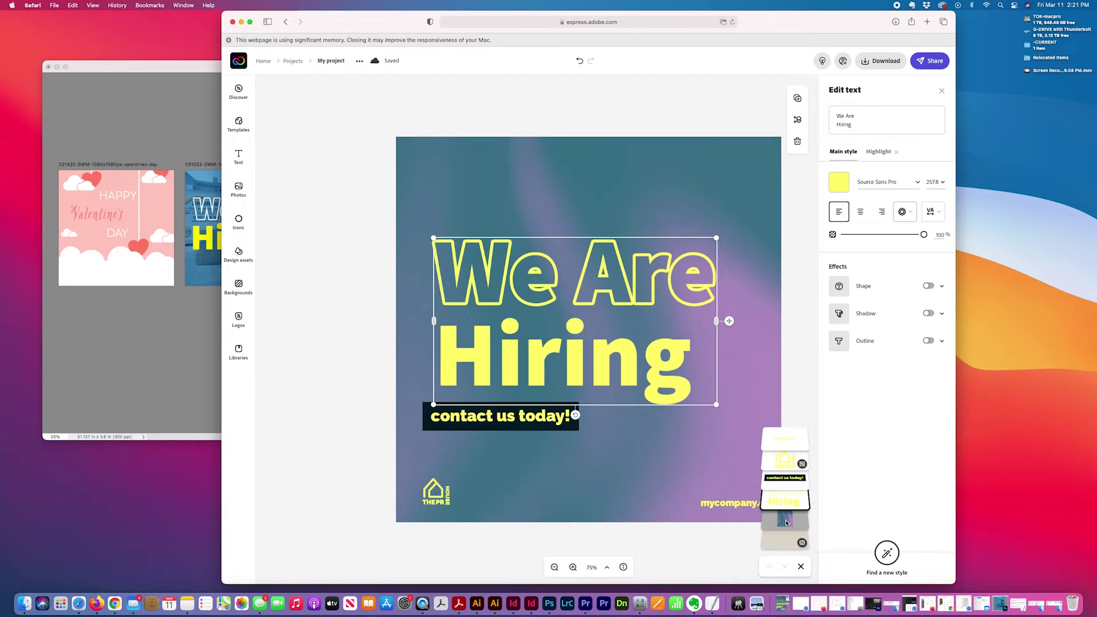
- Turn on Enhancements for the background layer: brightness 41, highlights 45, shadows -51
left_click(785, 520)
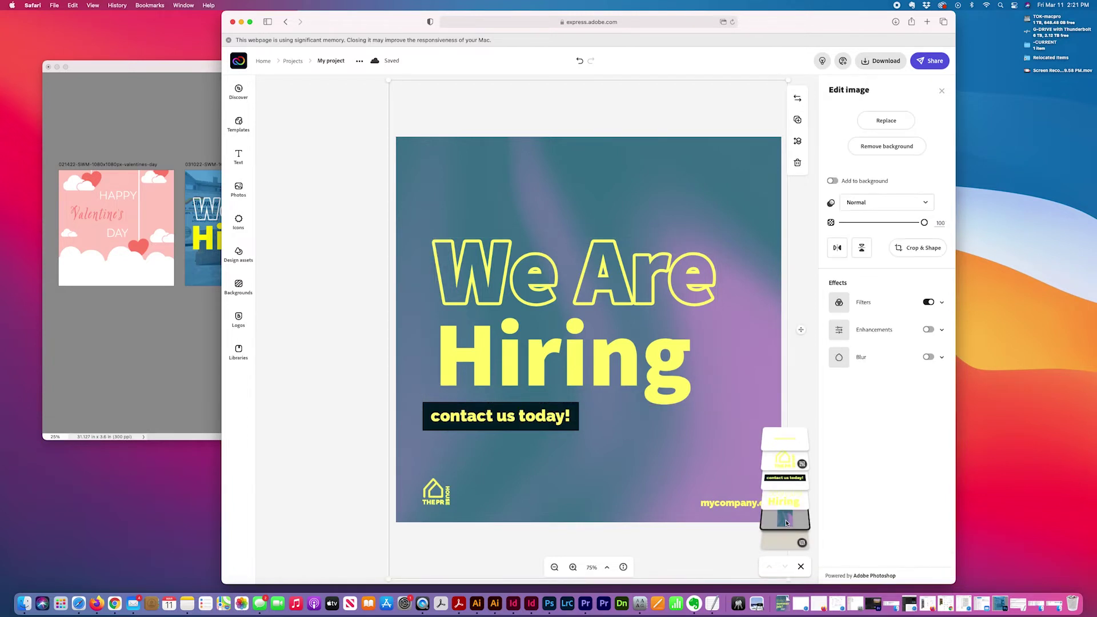
left_click(914, 339)
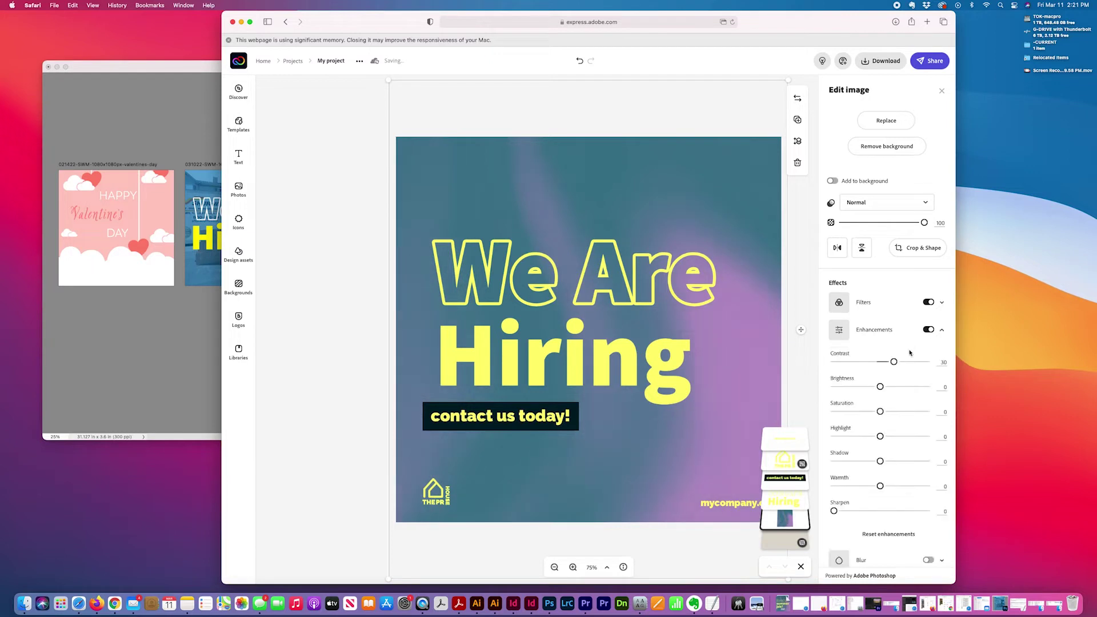
left_click(898, 387)
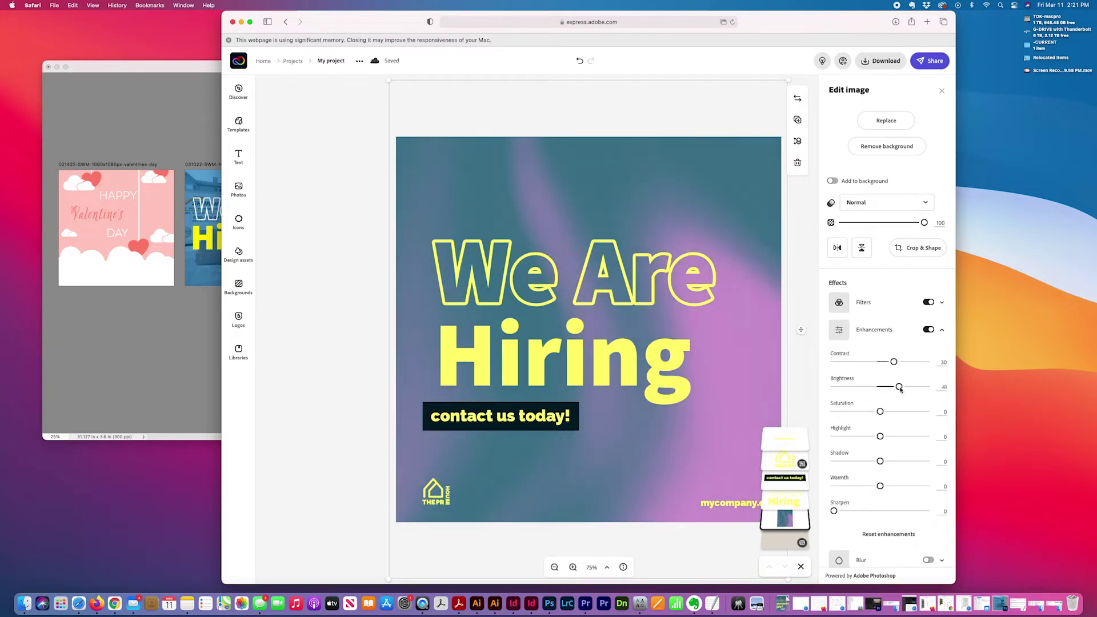
left_click(901, 437)
left_click(856, 461)
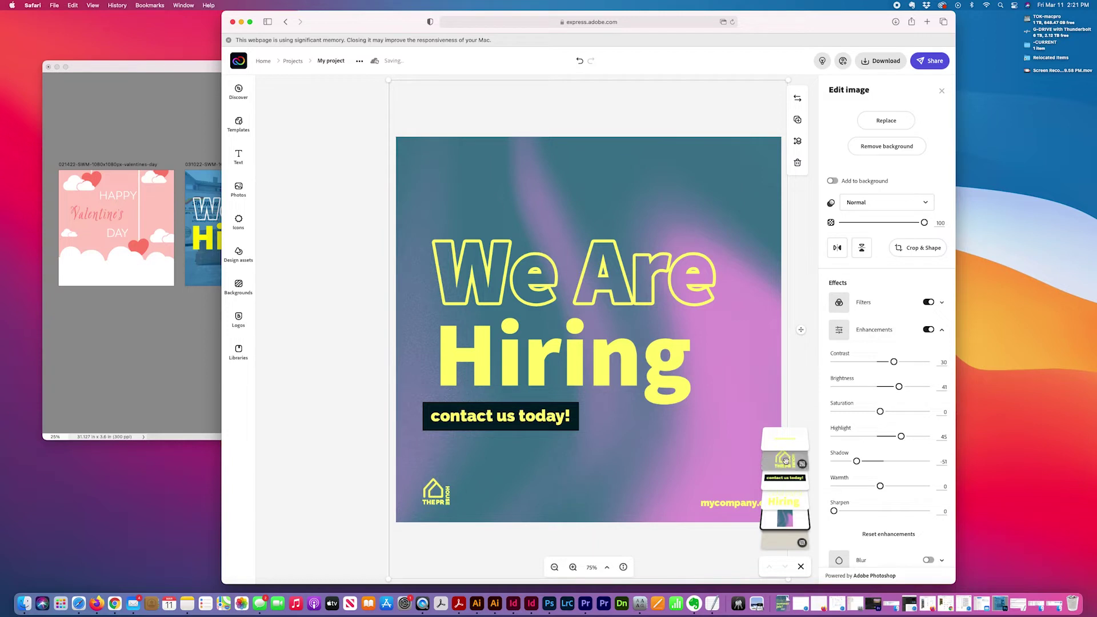
left_click(795, 321)
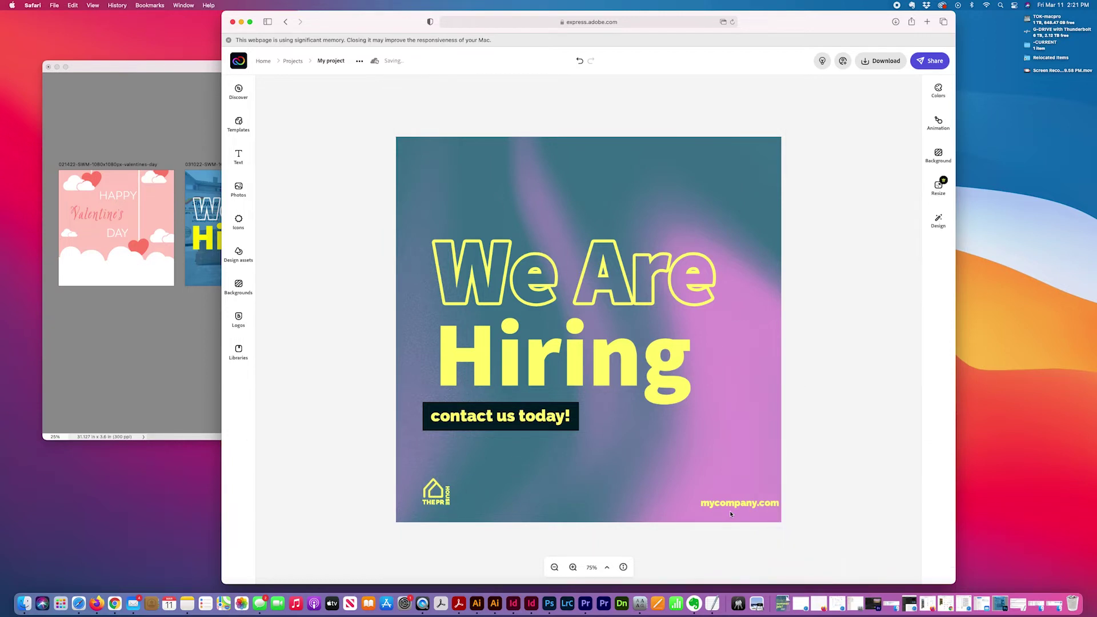
- Move mycompany.com slightly left, then go back to the Projects page
left_click(743, 506)
left_click_drag(743, 506, 730, 507)
left_click(809, 329)
left_click(293, 62)
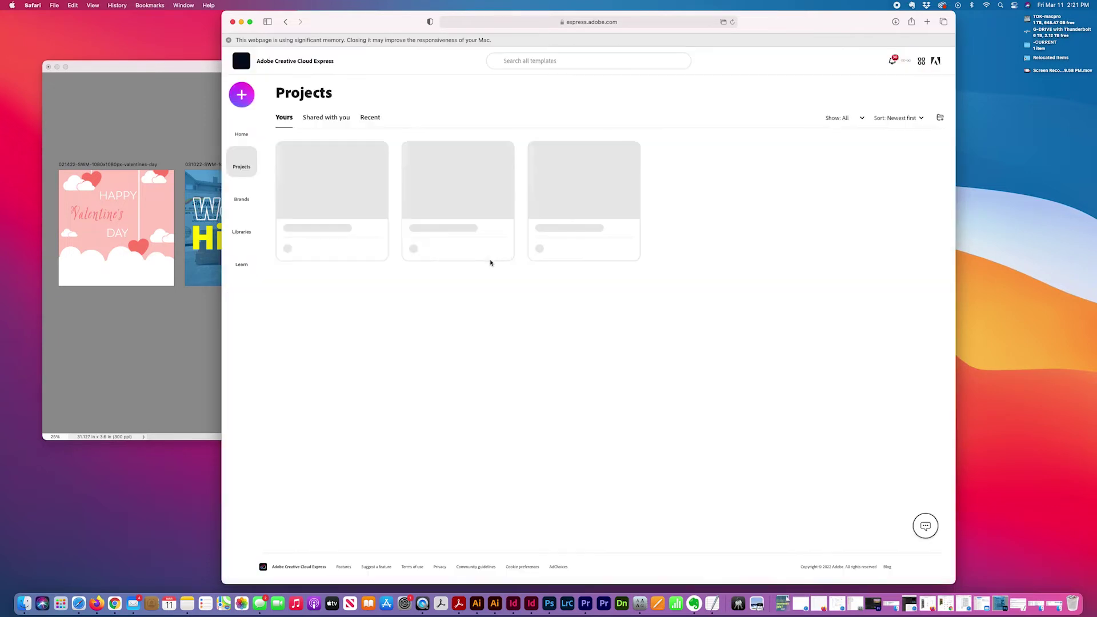
- Reopen the We are hiring project and start a PDF download
mouse_move(698, 182)
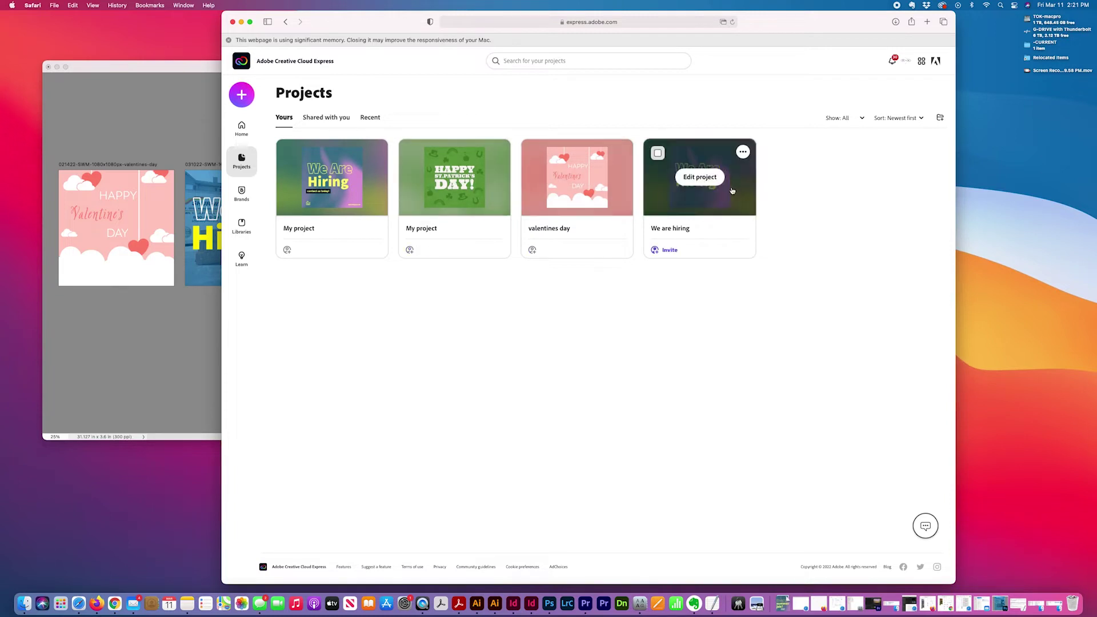
left_click(665, 193)
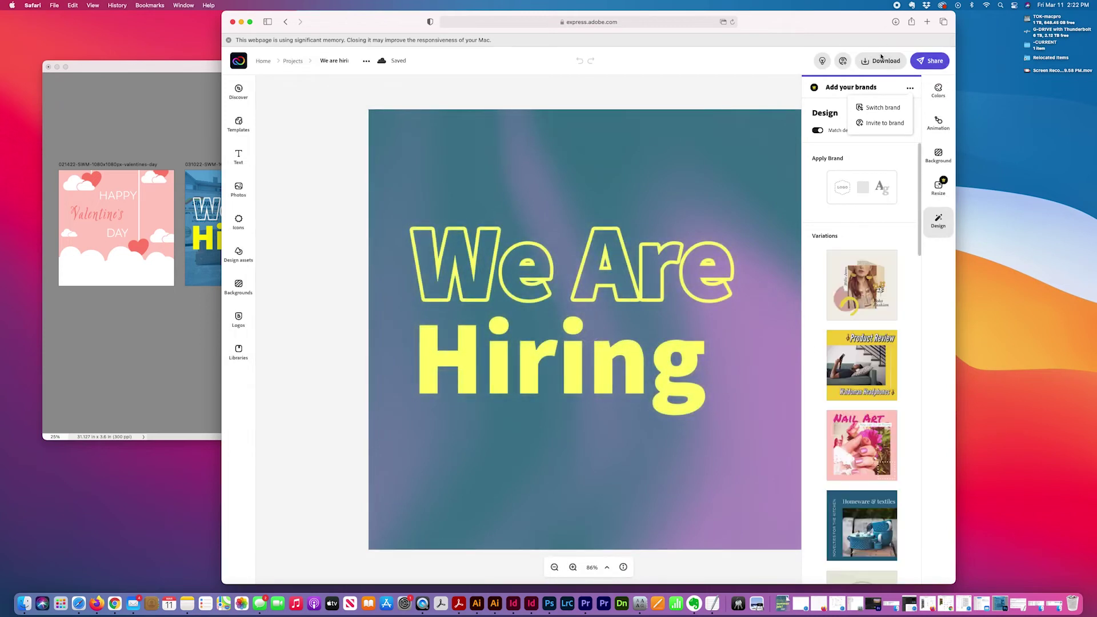
left_click(880, 62)
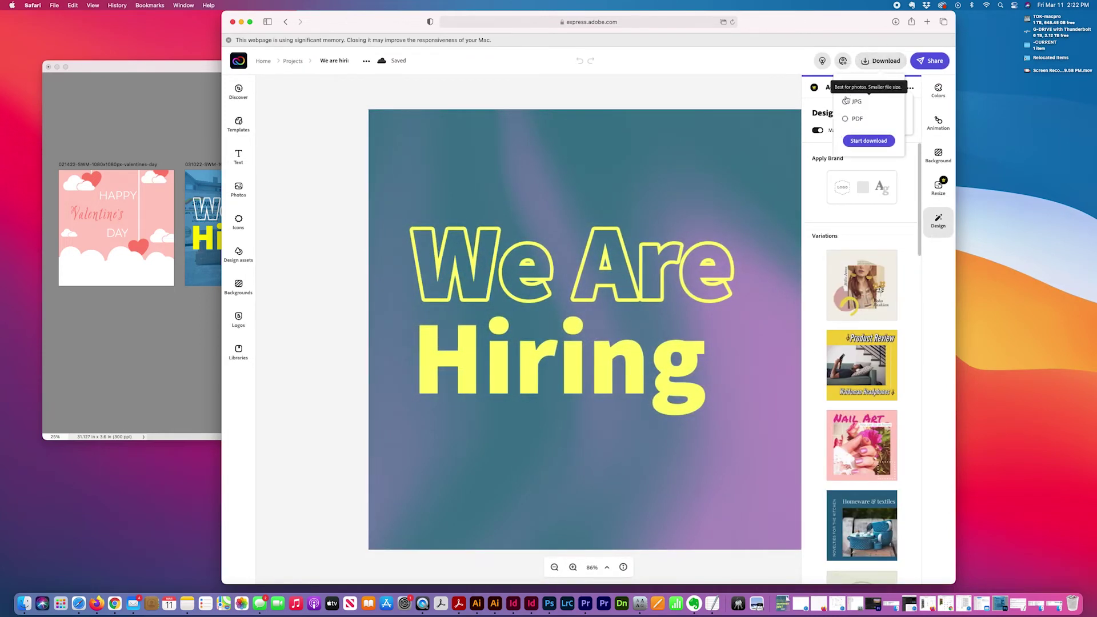
left_click(846, 119)
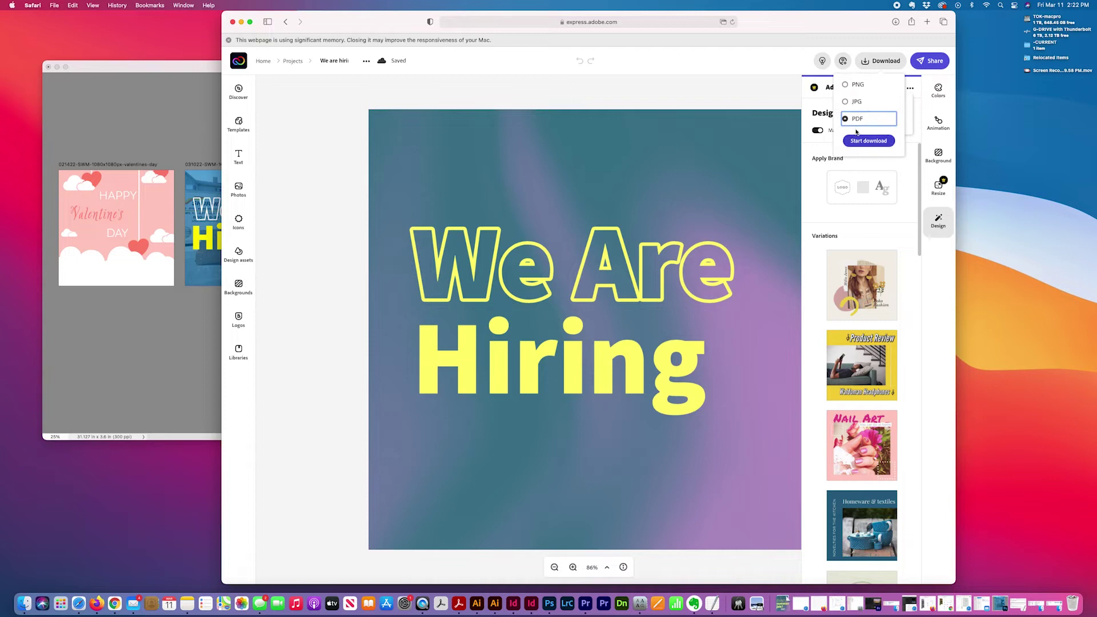
left_click(869, 143)
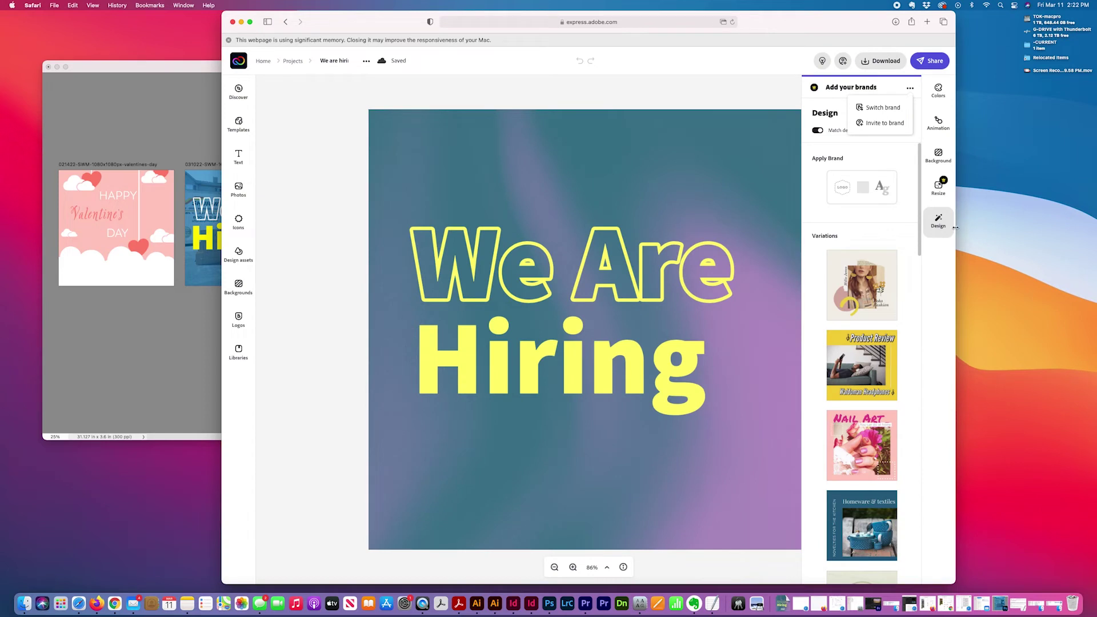
- Copy We are hiring.pdf from Downloads to the desktop and open it in Illustrator
left_click(150, 26)
left_click(56, 5)
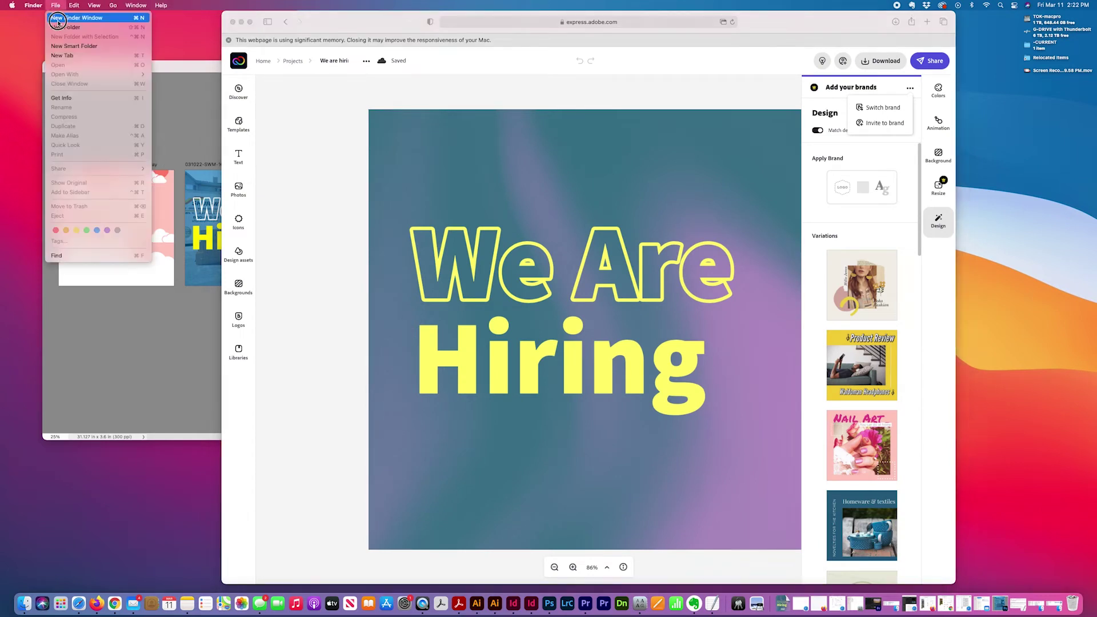
left_click(69, 17)
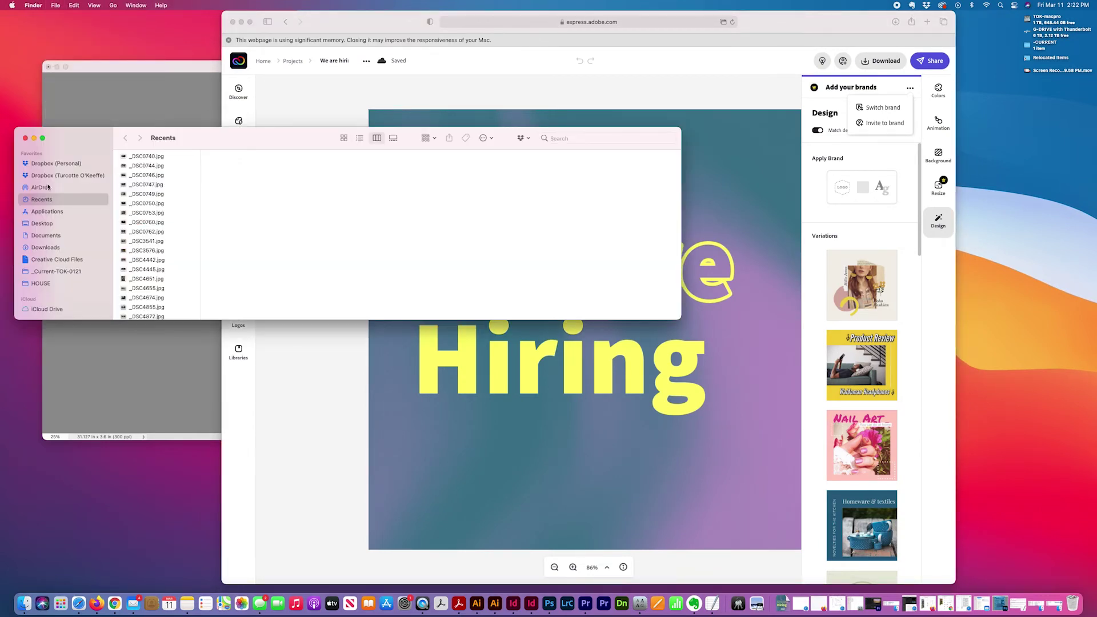
left_click(46, 249)
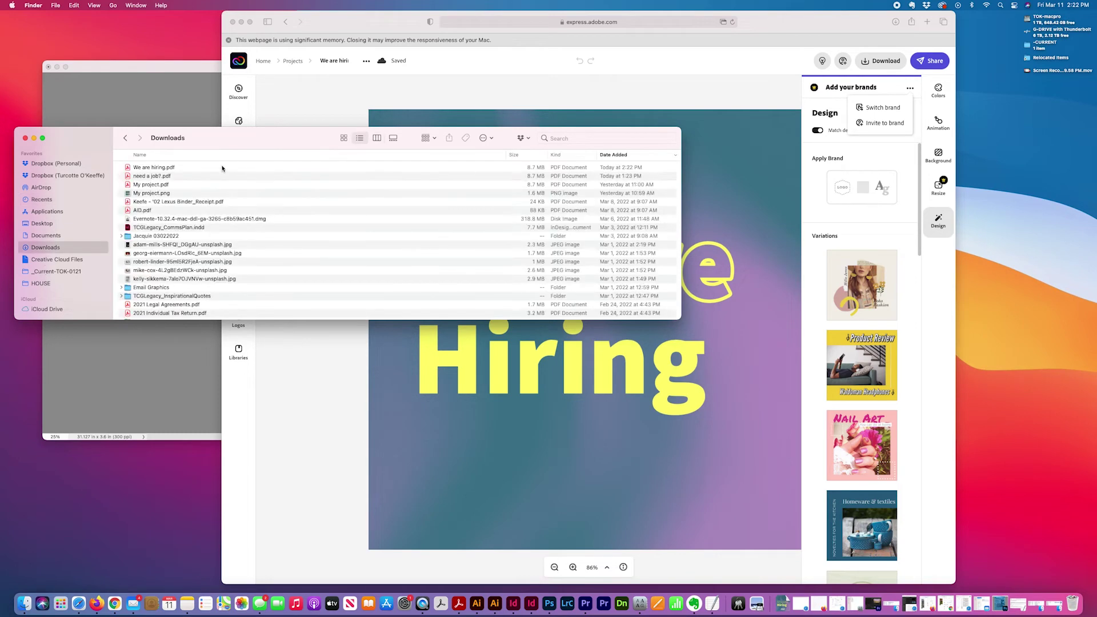
left_click_drag(138, 167, 1011, 194)
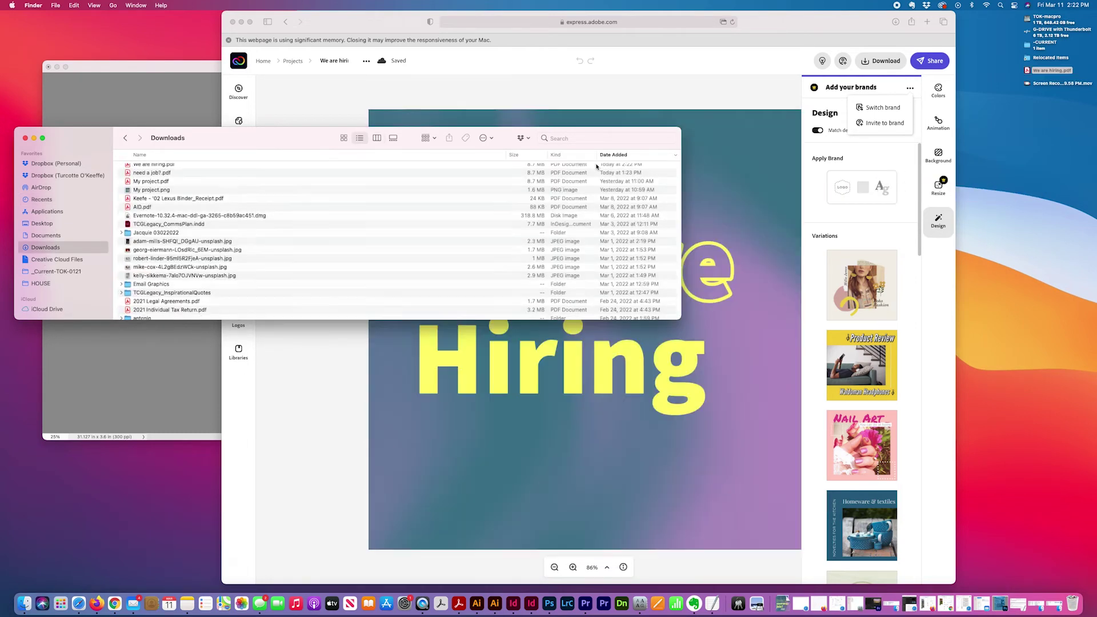
left_click(25, 138)
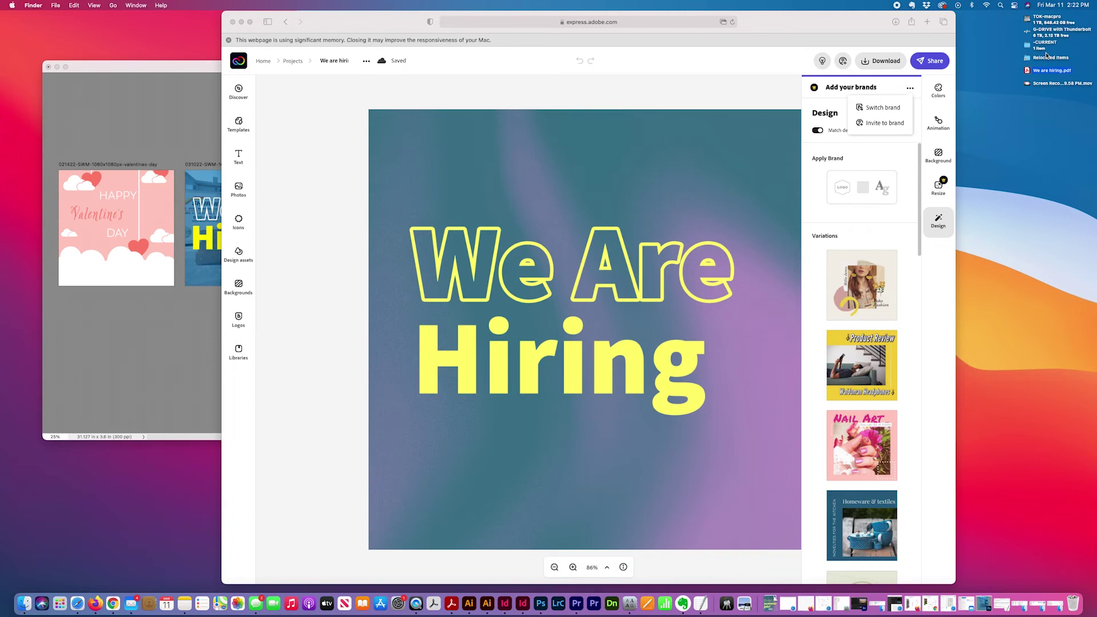
left_click_drag(1027, 73, 487, 603)
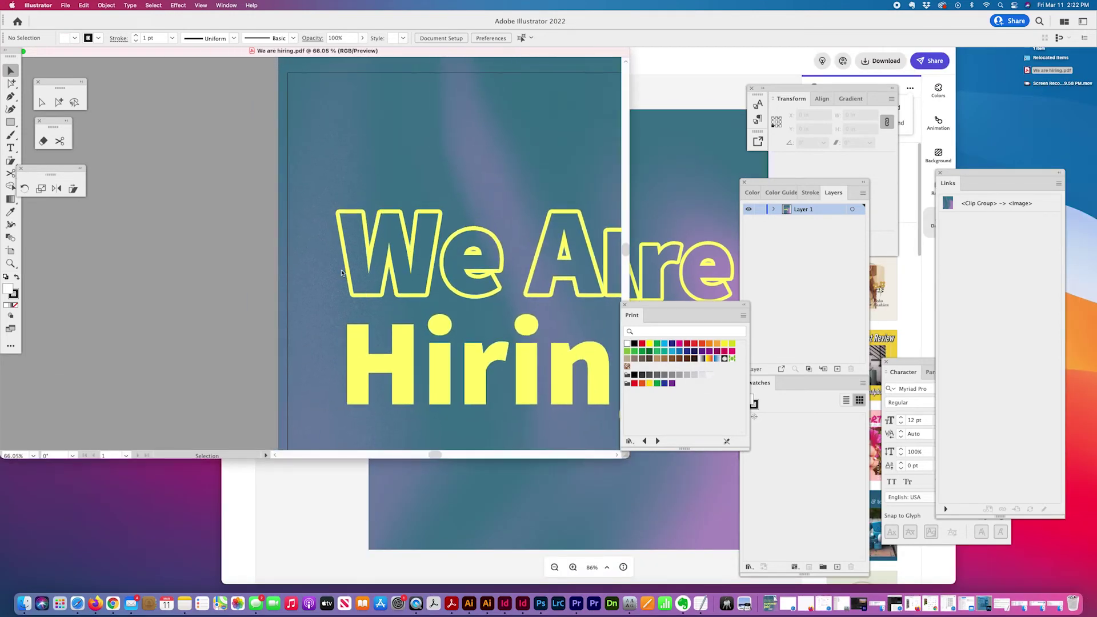
- Zoom out to view the whole poster artwork in Illustrator
scroll(342, 272, "right", 5)
left_click(10, 264)
scroll(417, 267, "down", 1)
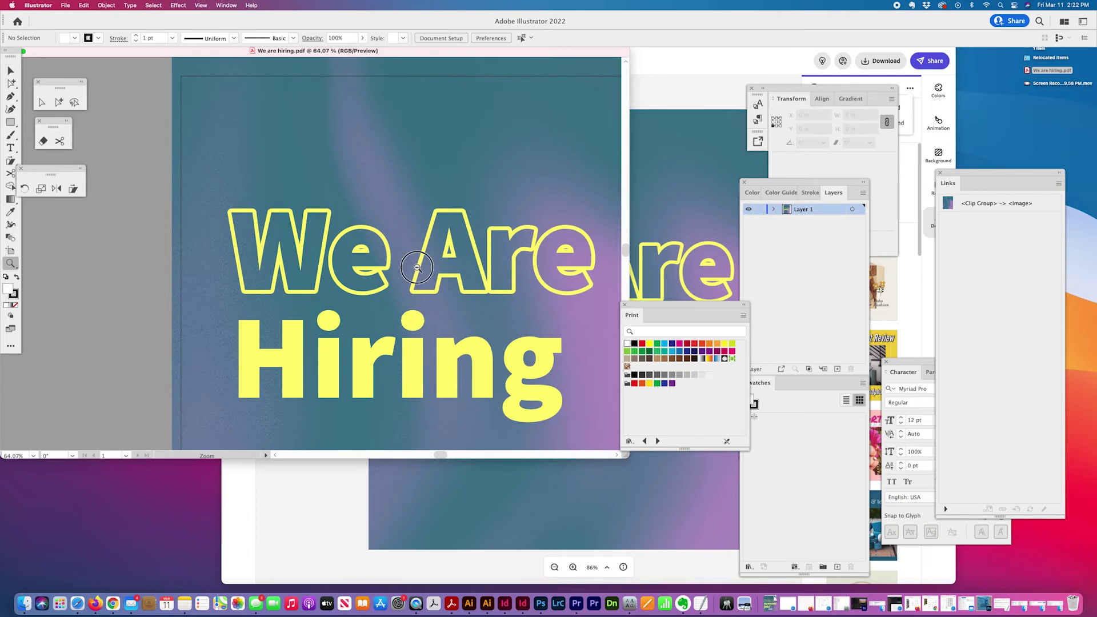
scroll(417, 267, "down", 3)
left_click(10, 69)
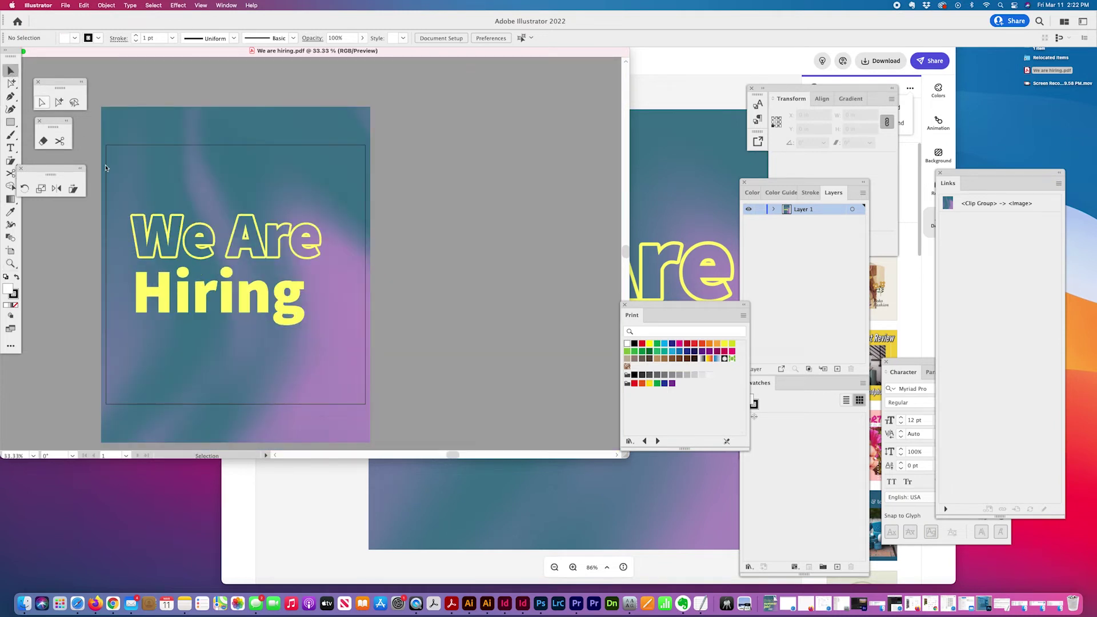
- Select the We Are Hiring lettering, scale it up and move it right and down onto the poster
left_click_drag(397, 350, 292, 202)
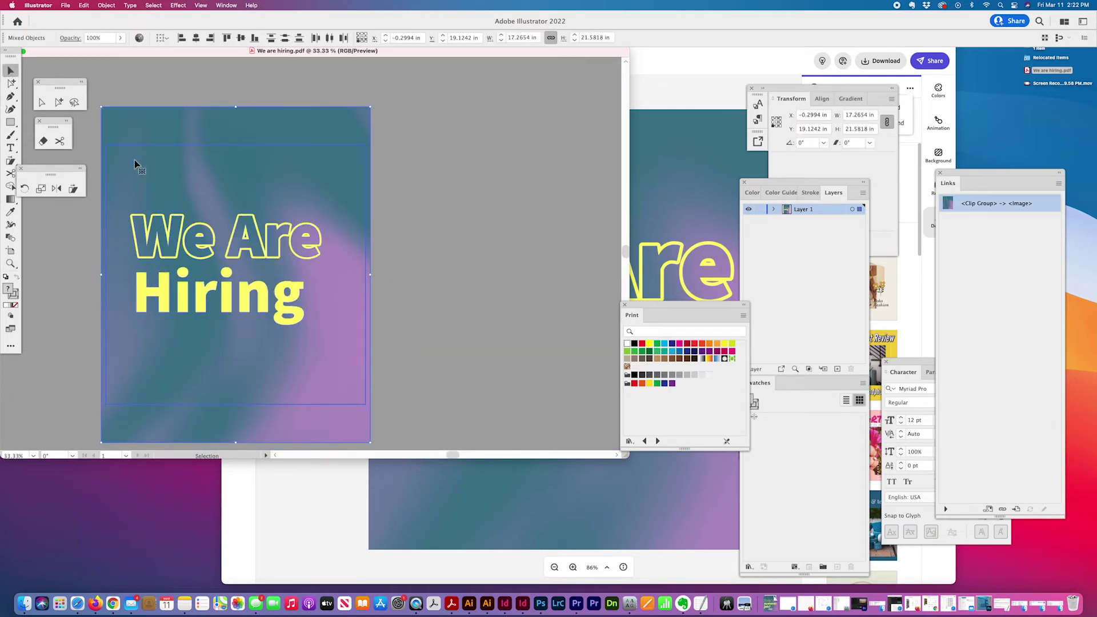
left_click(114, 171, "shift")
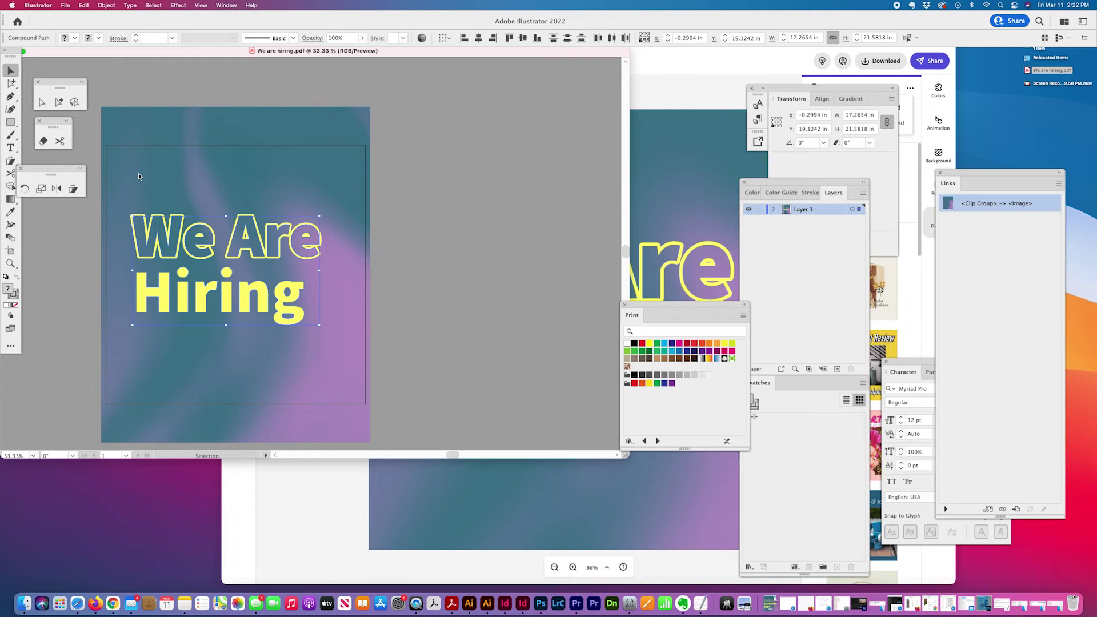
left_click(106, 172)
left_click(88, 210)
left_click(297, 314)
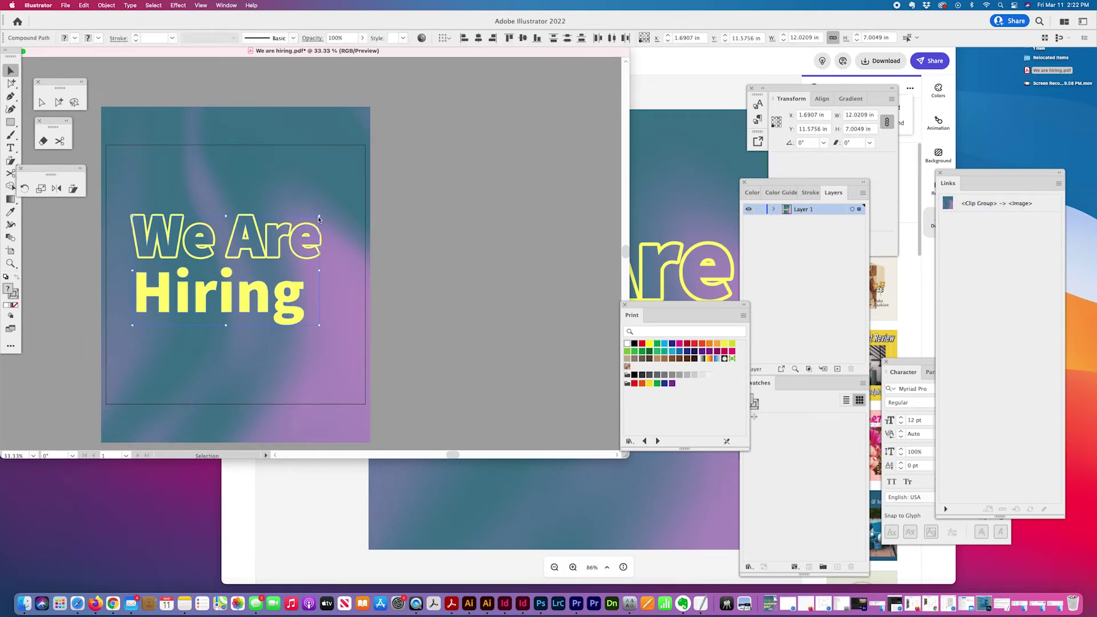
left_click_drag(318, 218, 487, 146)
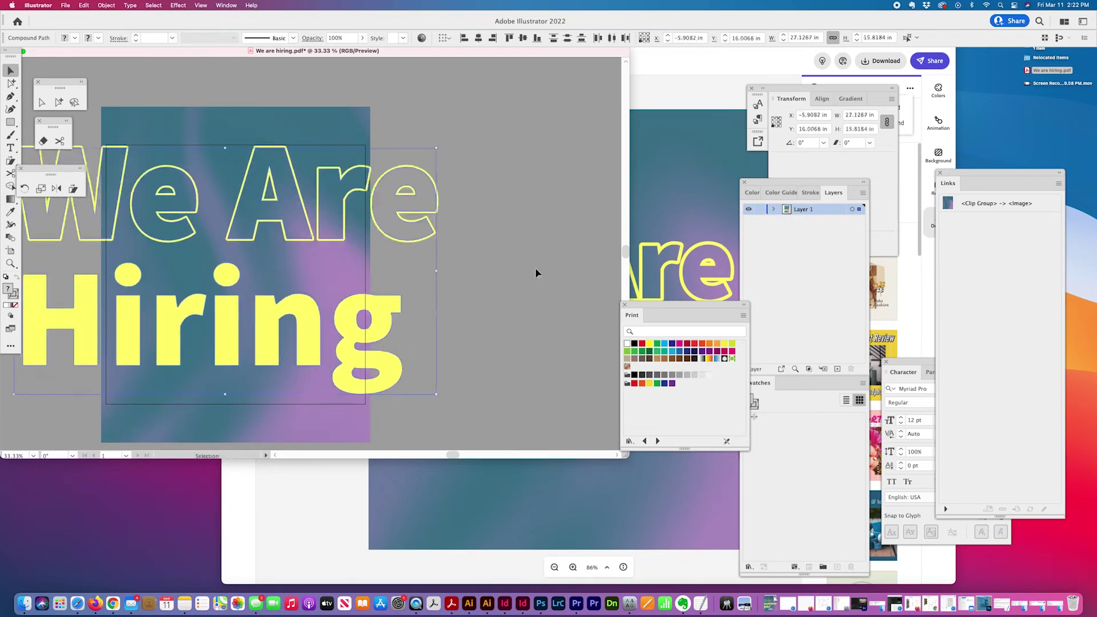
left_click_drag(385, 181, 509, 207)
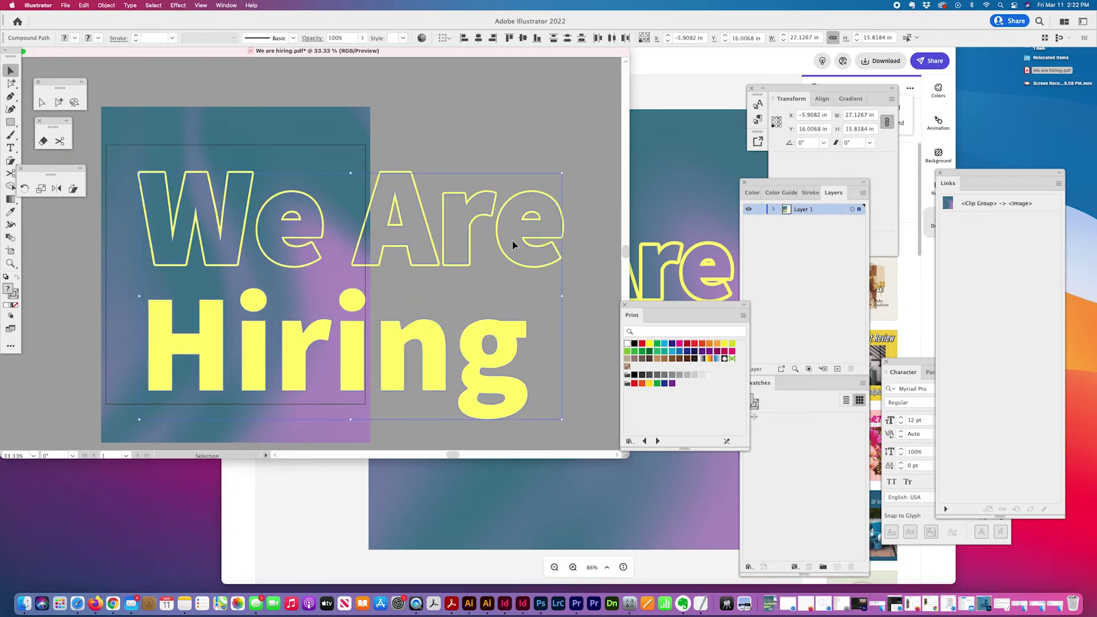
- Recolour the outlined 'We Are' word from yellow to white
left_click_drag(382, 53, 426, 139)
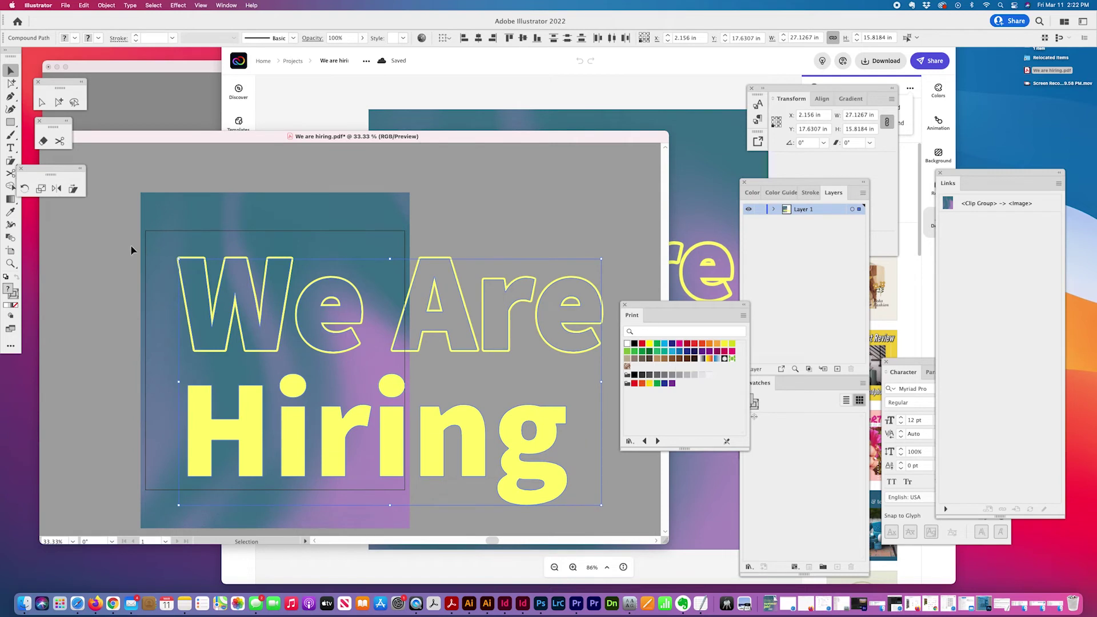
left_click(592, 347)
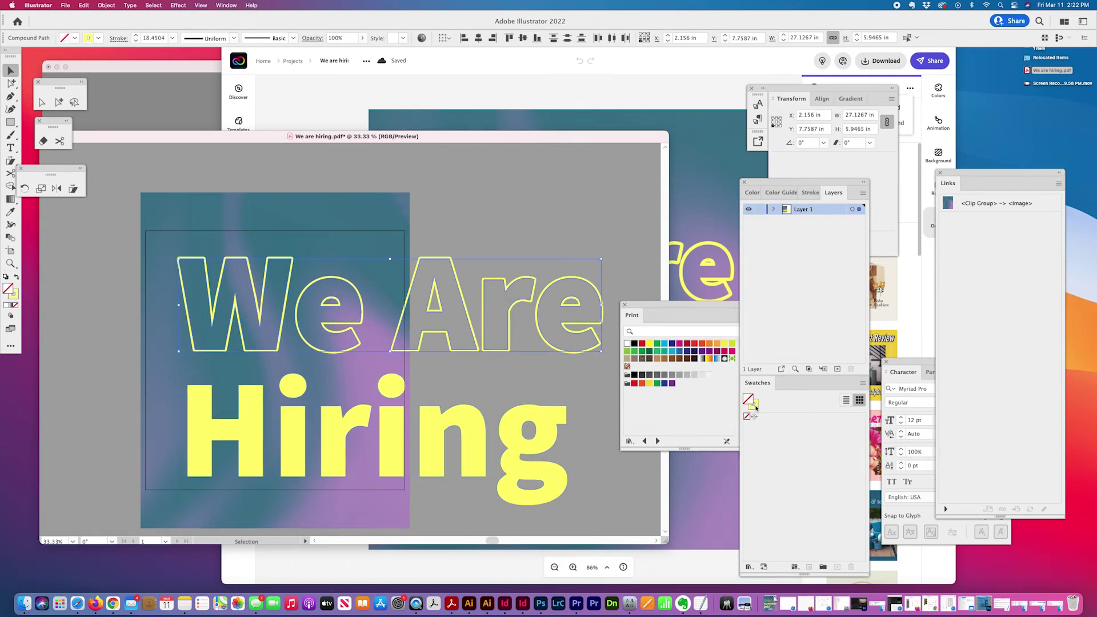
left_click(754, 405)
left_click(627, 342)
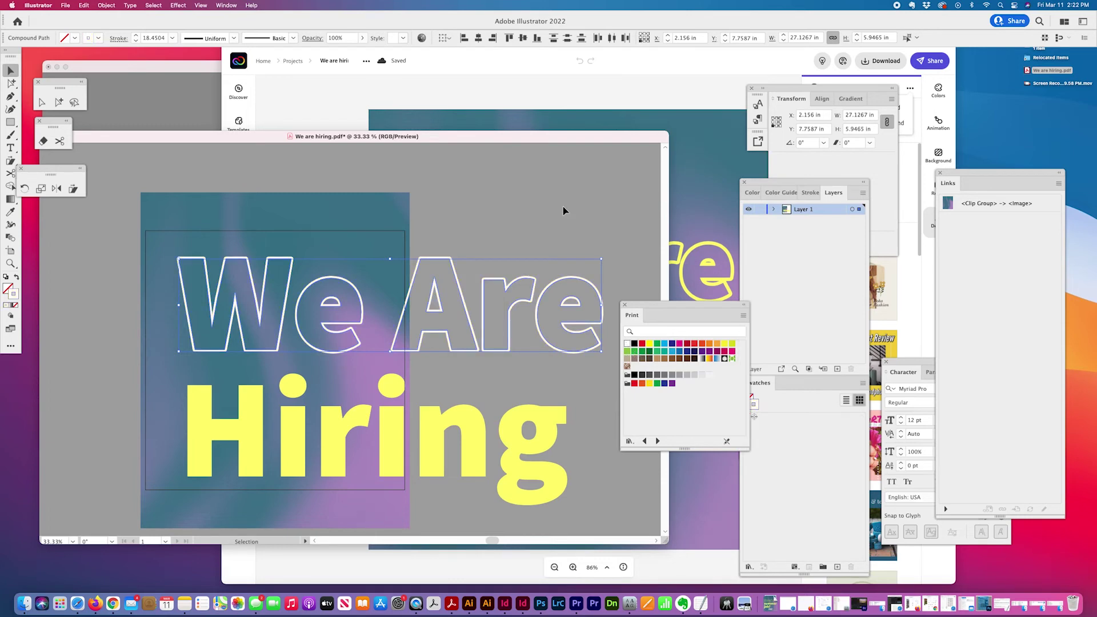
- Bring up Photoshop's holiday event posts document and scroll through its artboards, including the now-hiring post
left_click(270, 132)
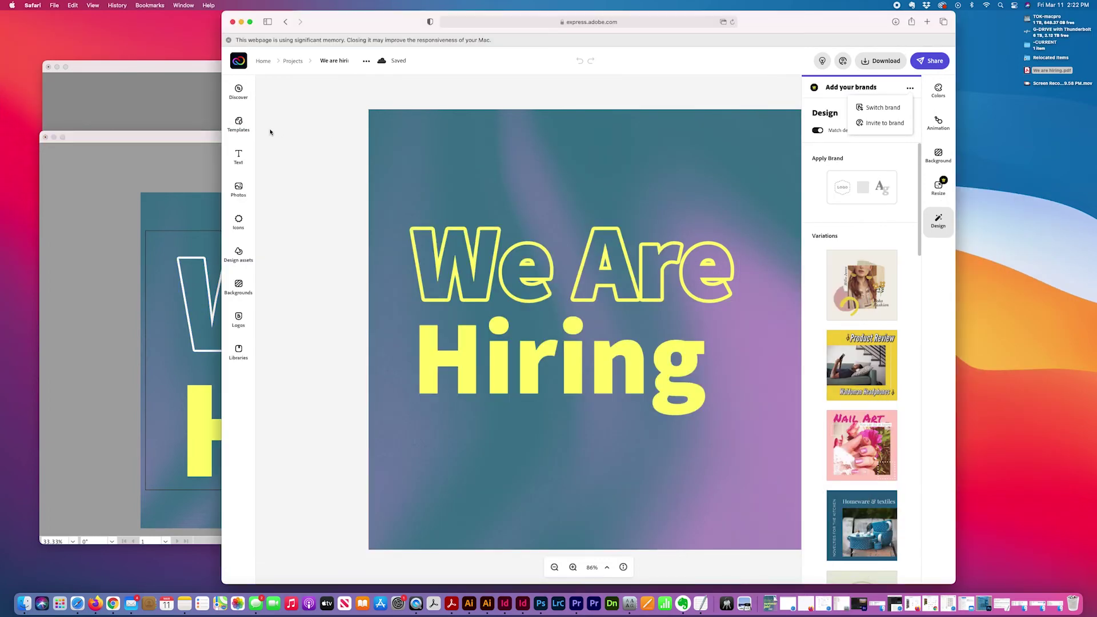
left_click(136, 100)
left_click_drag(135, 68, 178, 73)
scroll(339, 242, "left", 15)
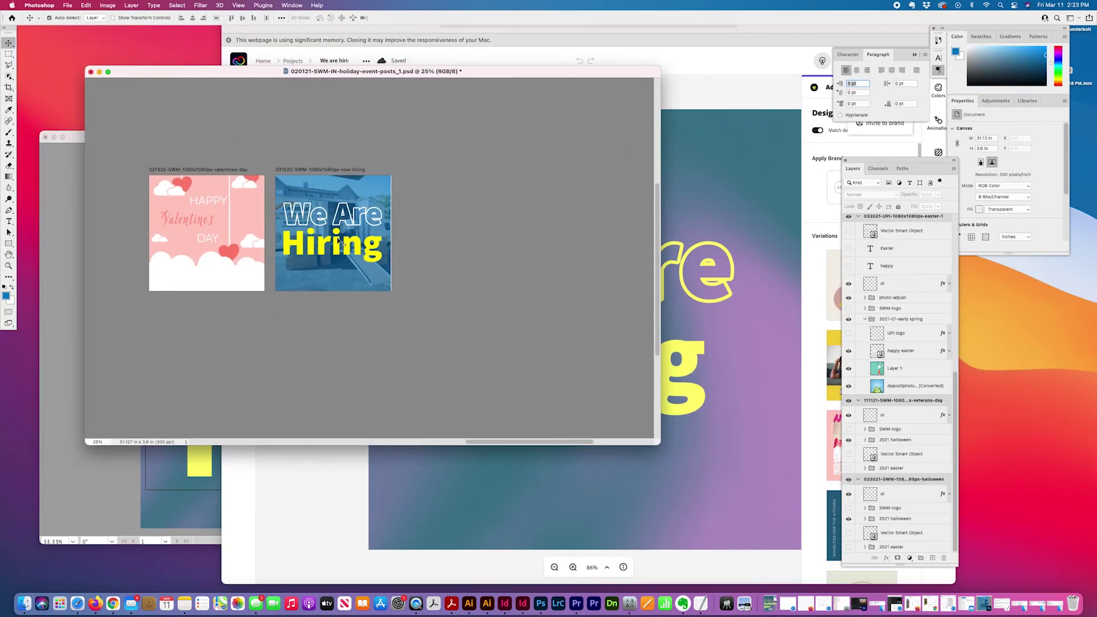
scroll(339, 241, "right", 15)
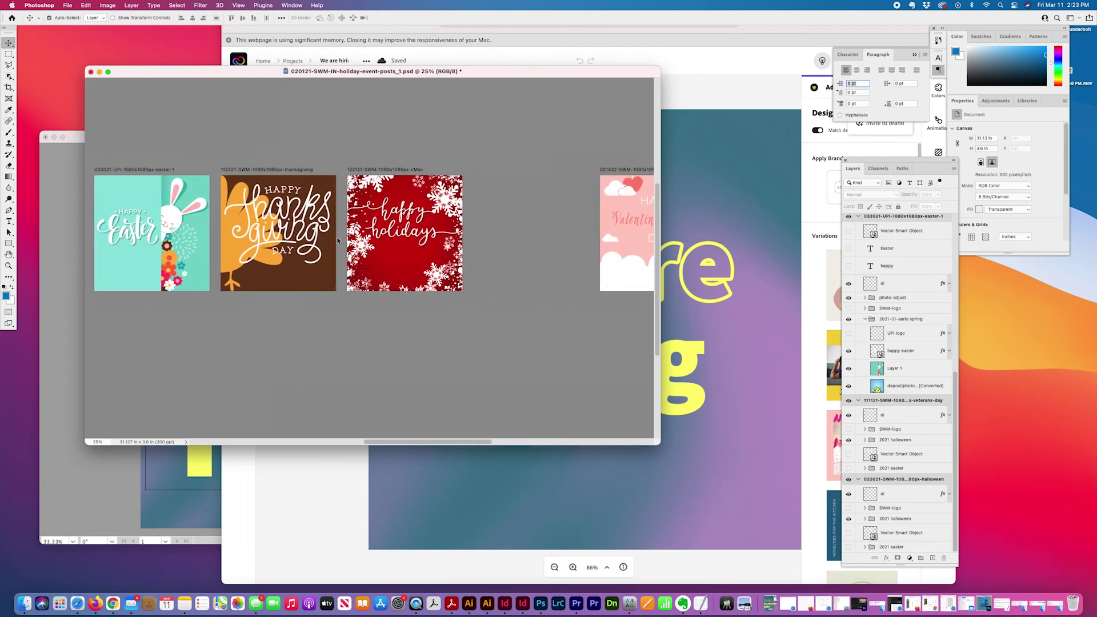
scroll(339, 242, "right", 8)
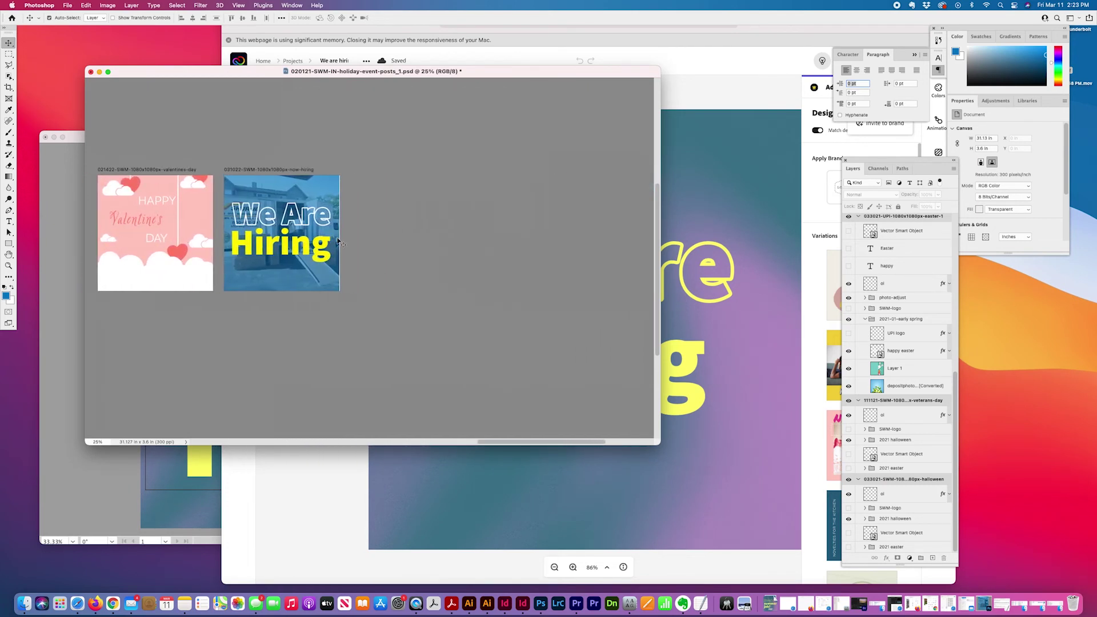
scroll(339, 242, "left", 12)
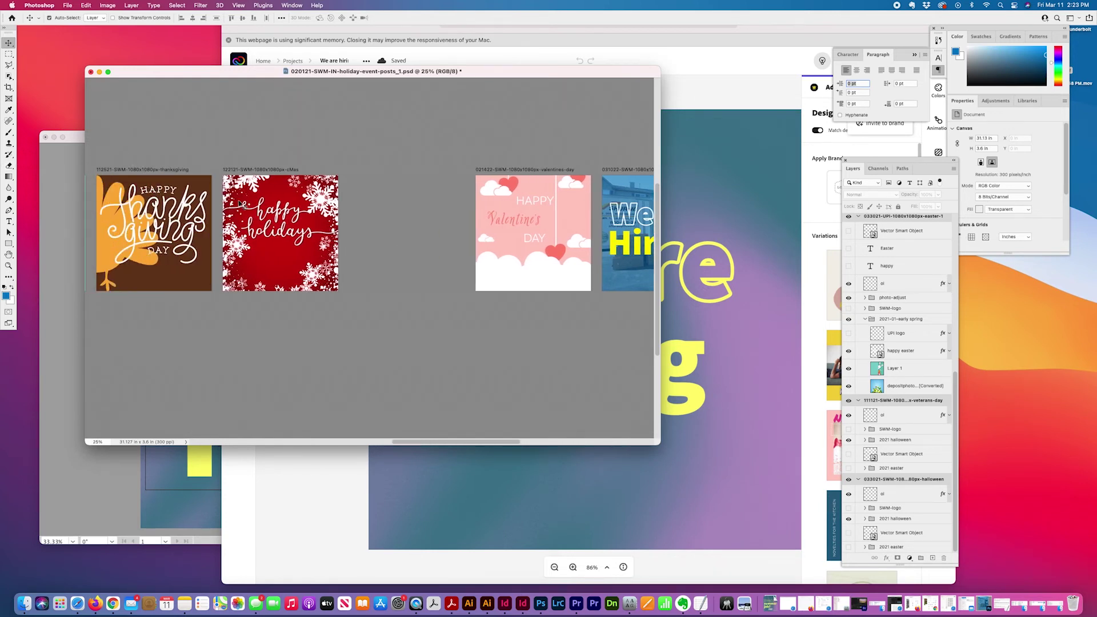
scroll(351, 219, "left", 8)
scroll(352, 218, "left", 14)
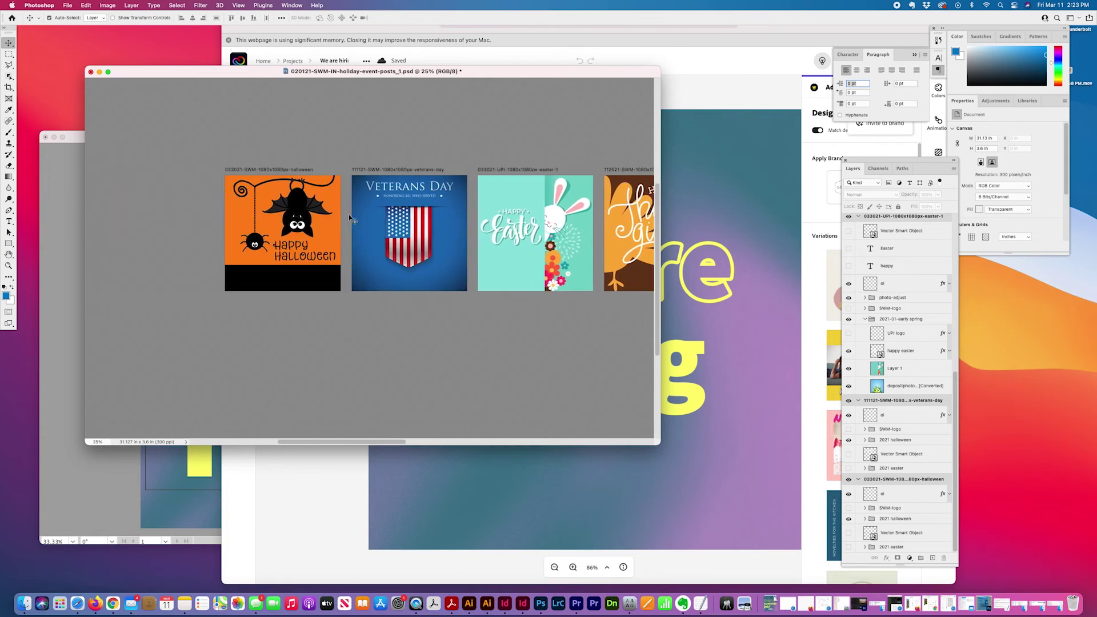
scroll(352, 219, "right", 5)
scroll(352, 219, "right", 5)
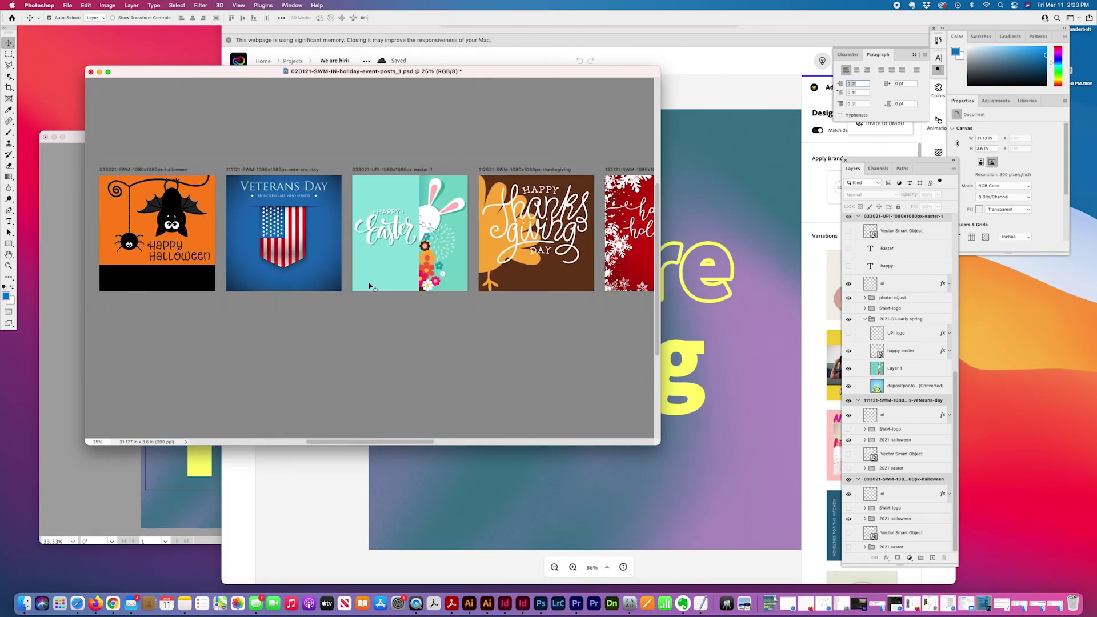
scroll(512, 278, "right", 10)
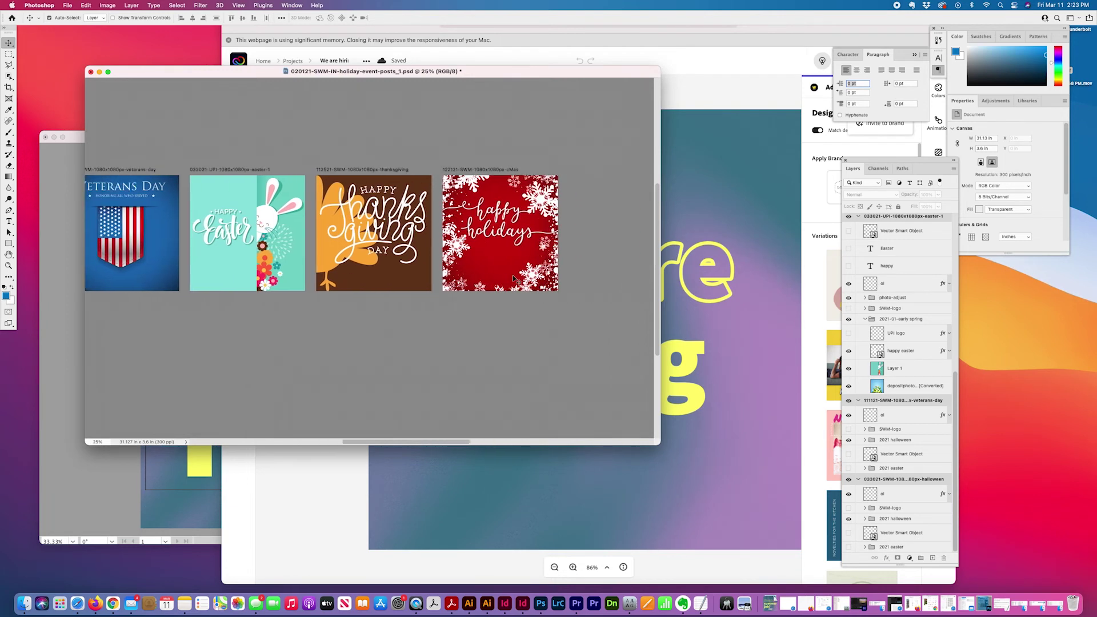
scroll(513, 278, "right", 20)
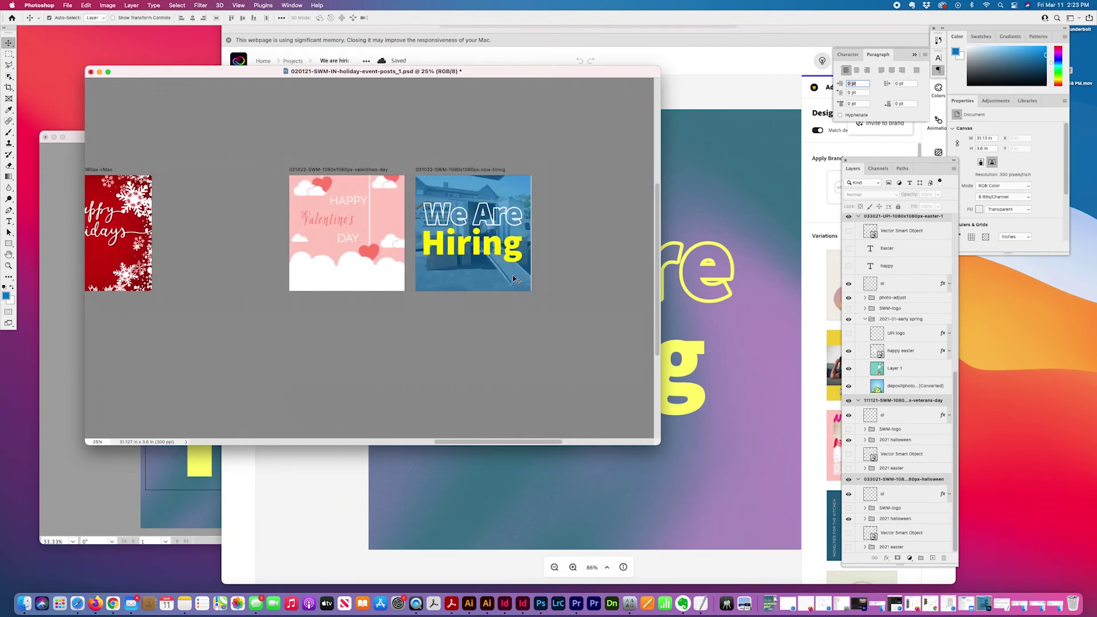
scroll(513, 278, "left", 2)
left_click(68, 6)
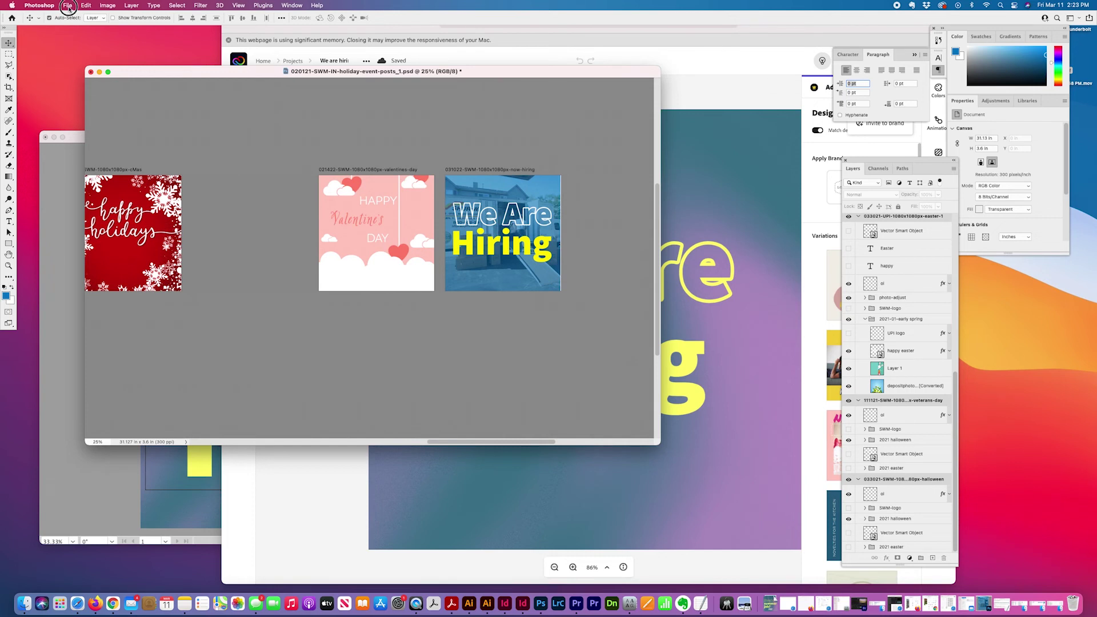
left_click(68, 127)
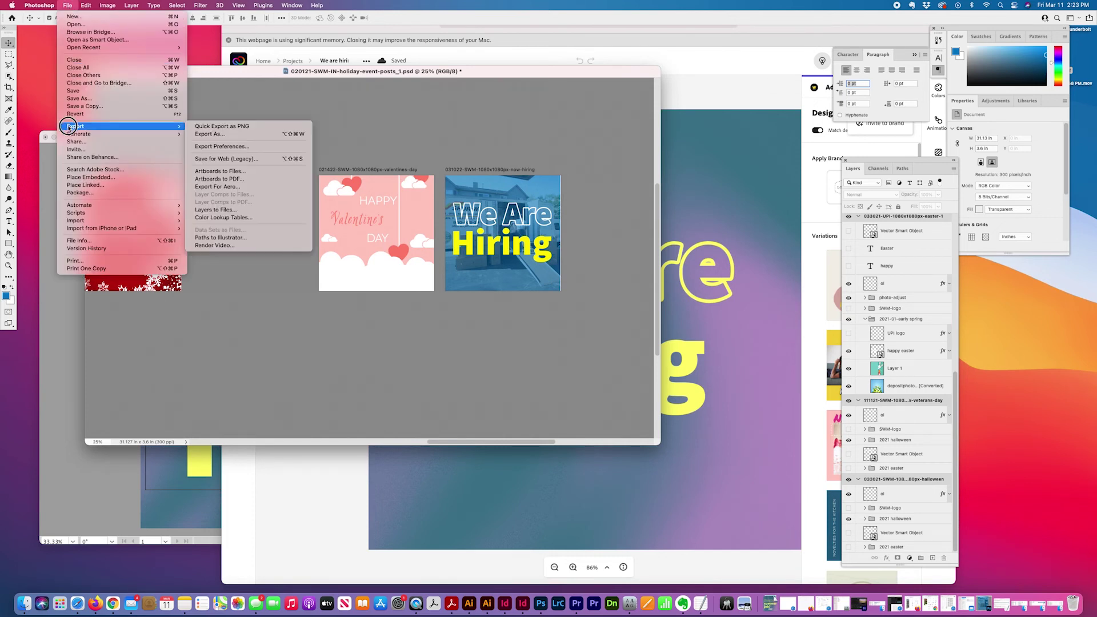
left_click(236, 159)
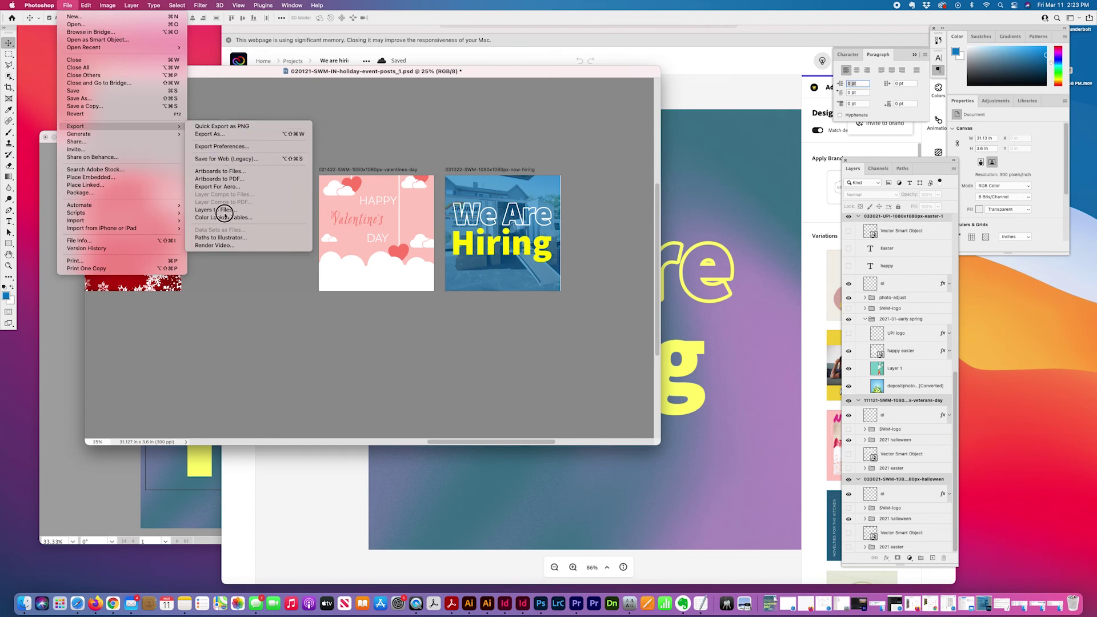
left_click(231, 379)
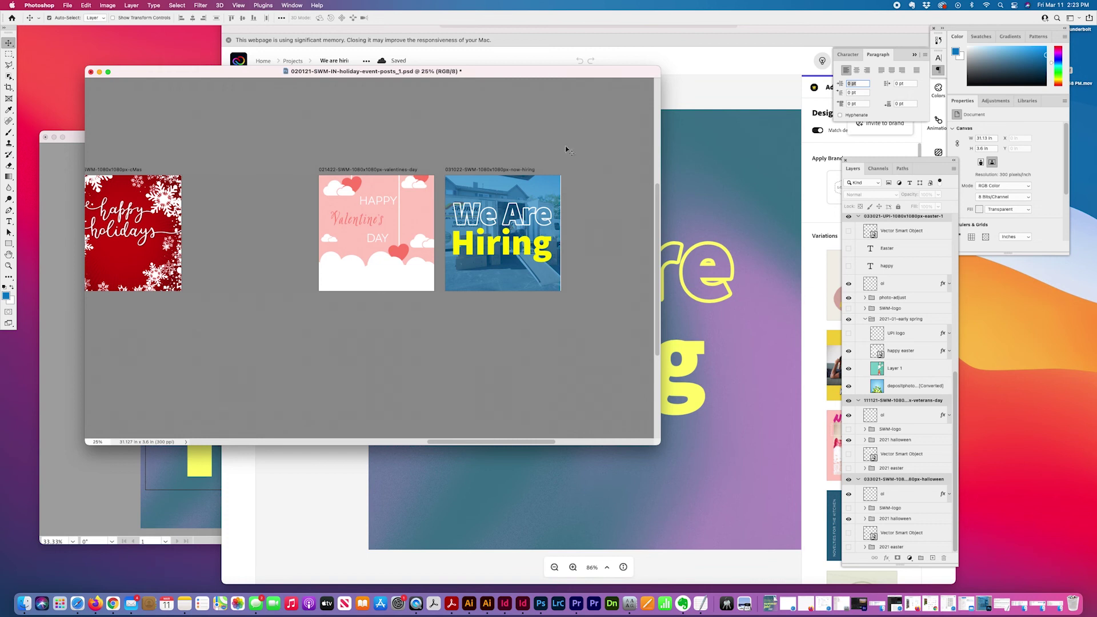
- Move and shrink the Photoshop artboards window, then switch to the Adobe Express project in Safari
left_click_drag(607, 76, 592, 128)
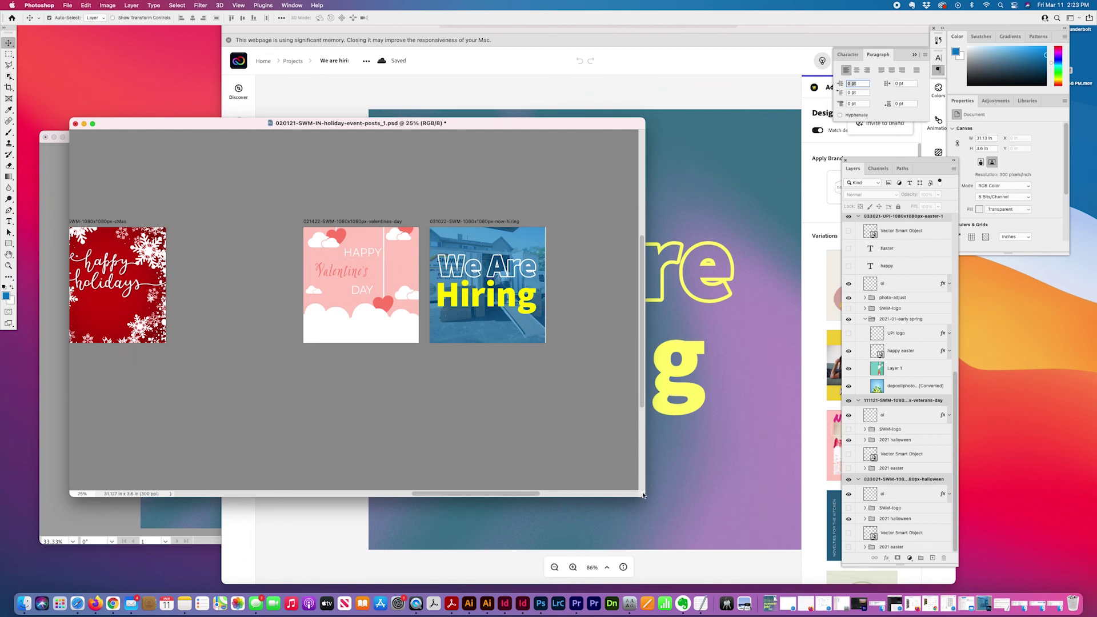
left_click_drag(643, 495, 485, 438)
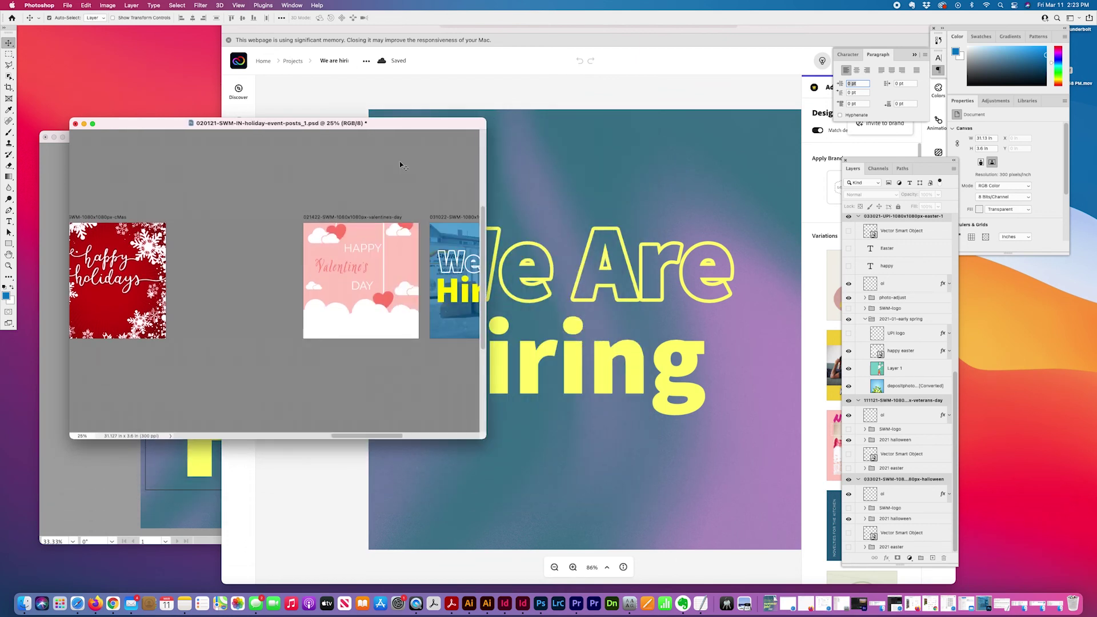
left_click(393, 96)
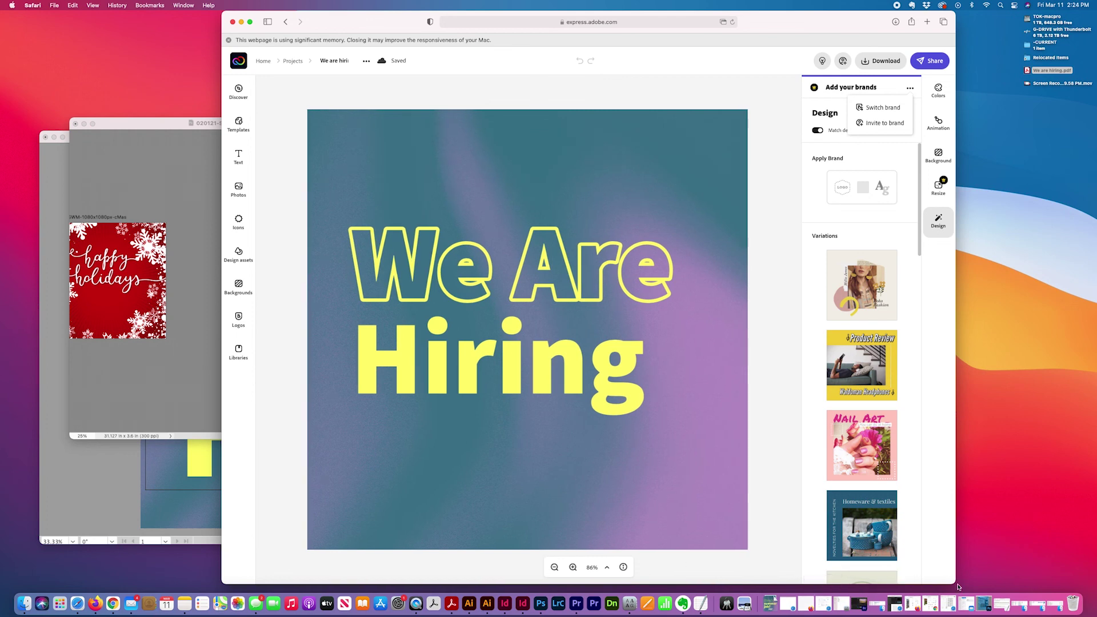
- Resize the Safari window to a medium size with the We Are Hiring post still visible
left_click_drag(954, 583, 742, 433)
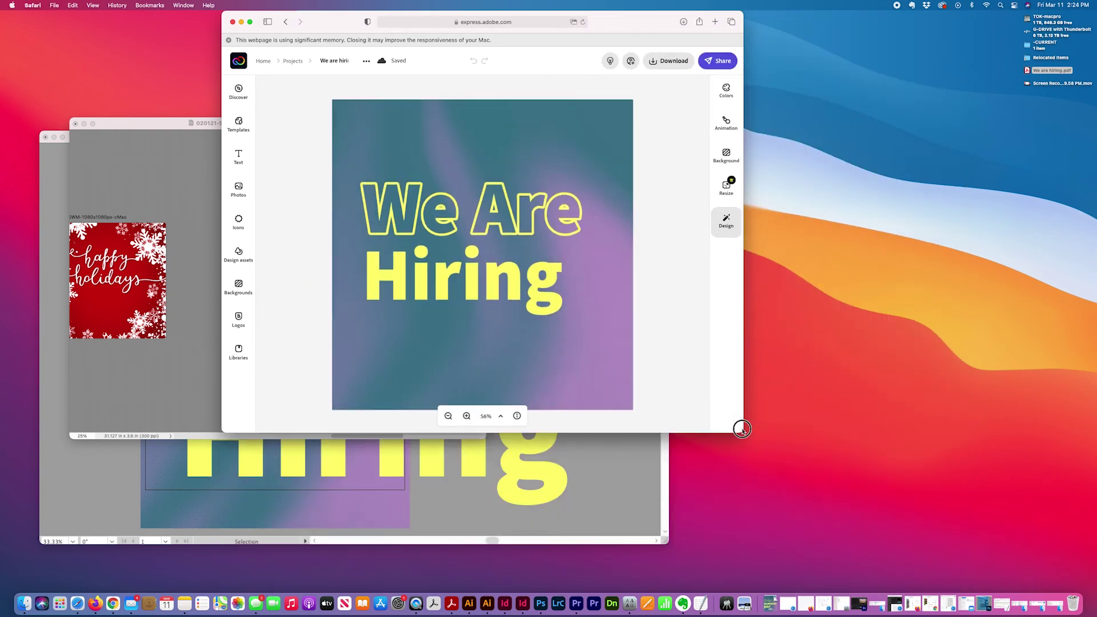
left_click_drag(809, 489, 849, 523)
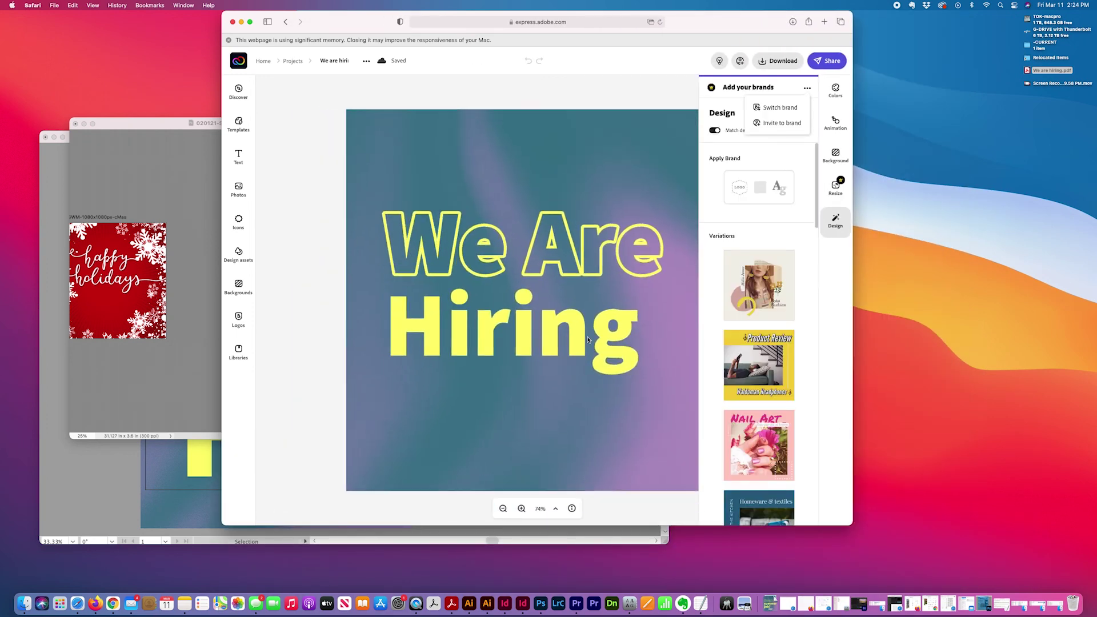